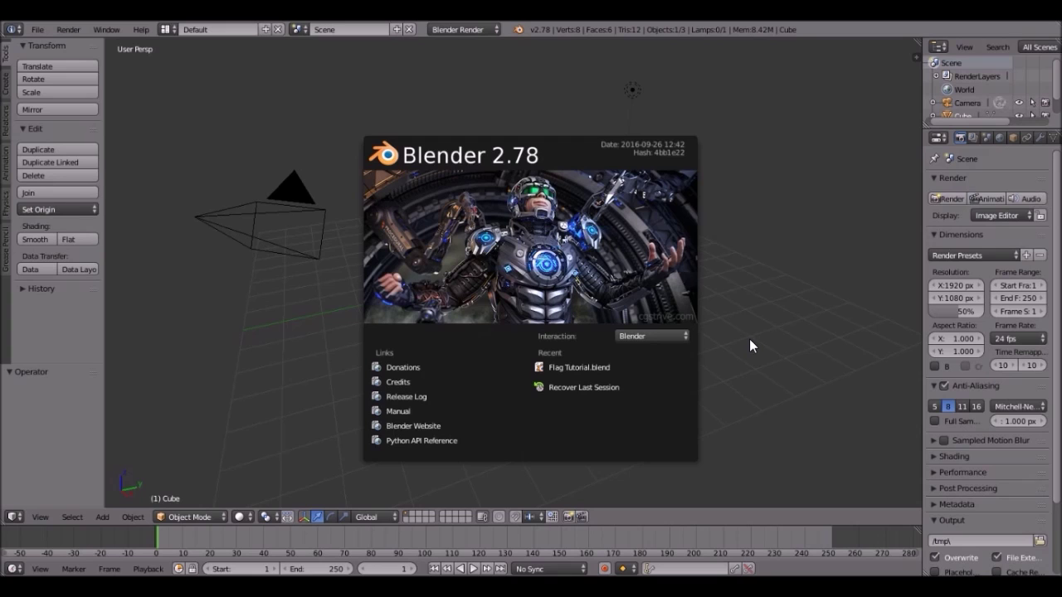
Step: Dismiss the splash screen and delete the default cube from the scene
click(749, 339)
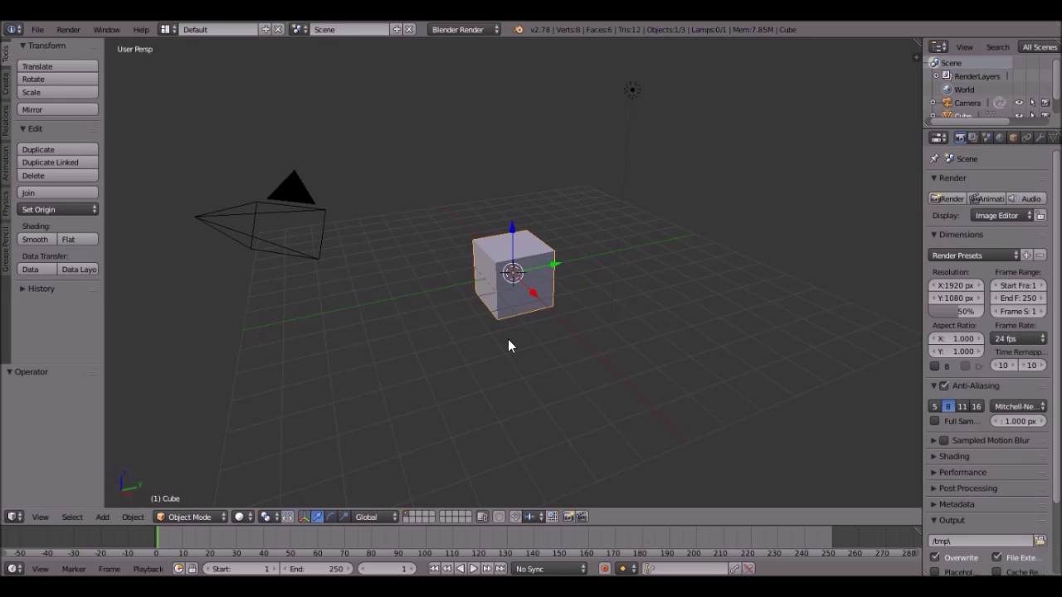
middle_drag(517, 279, 536, 298)
key(Delete)
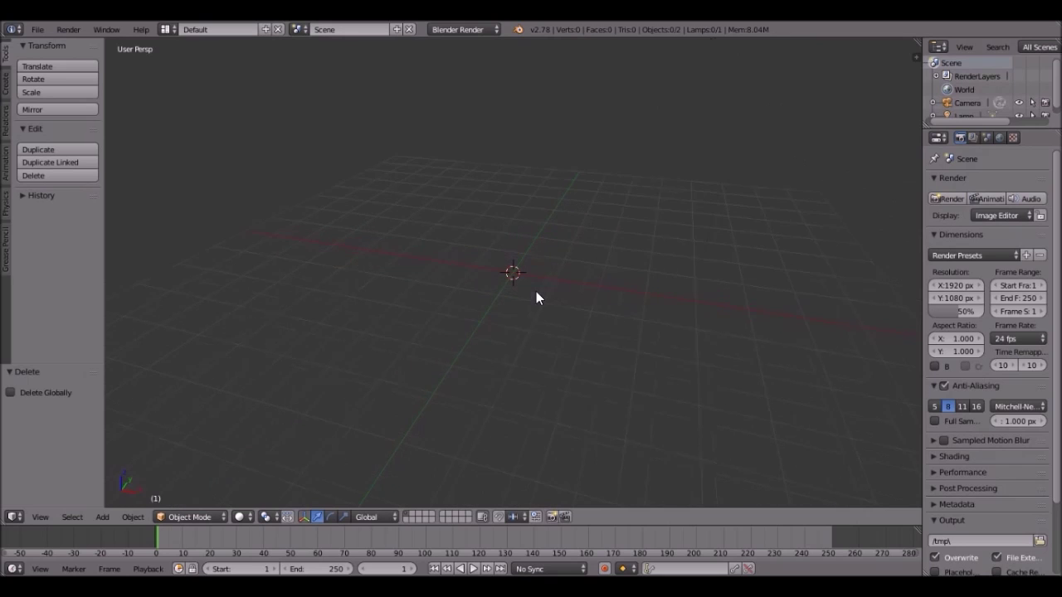
Step: Add a plane mesh at the scene's origin and look straight down on it in top view
key(shift+a)
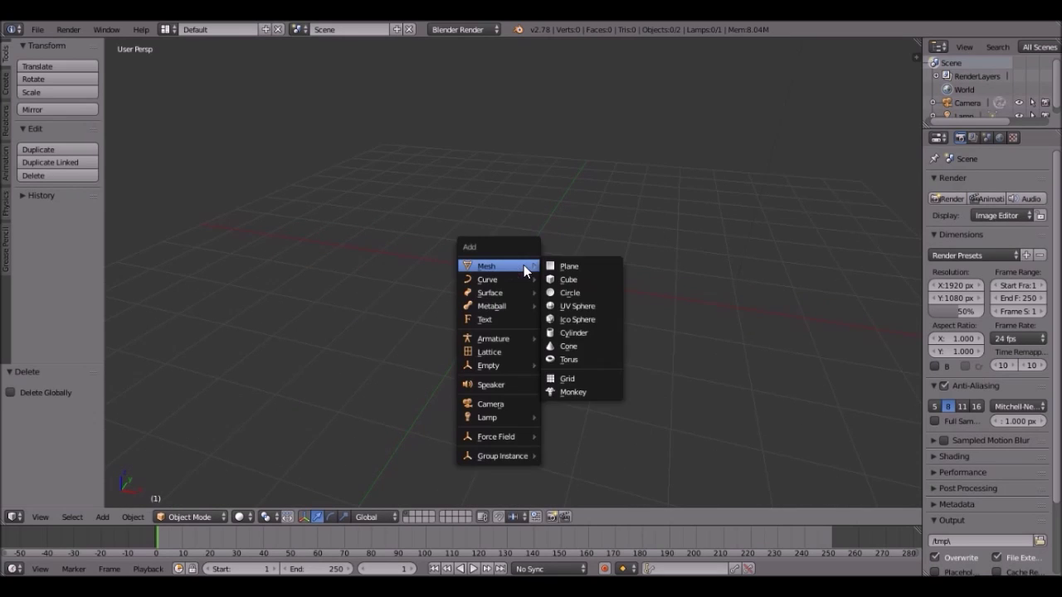
key(Escape)
key(shift+a)
mouse_move(500, 256)
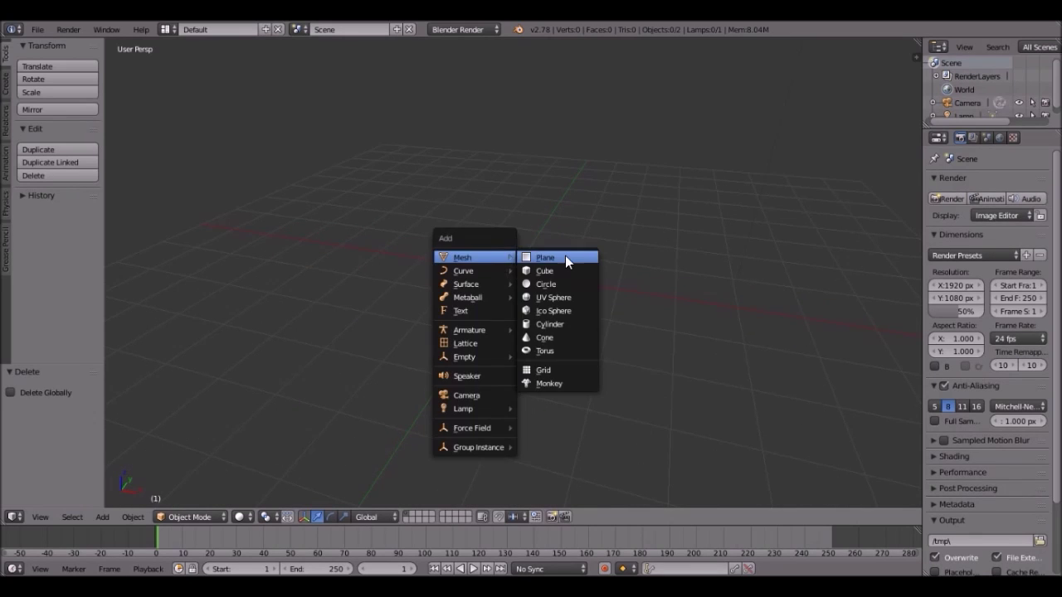
click(565, 256)
key(n)
scroll(837, 369, down, 12)
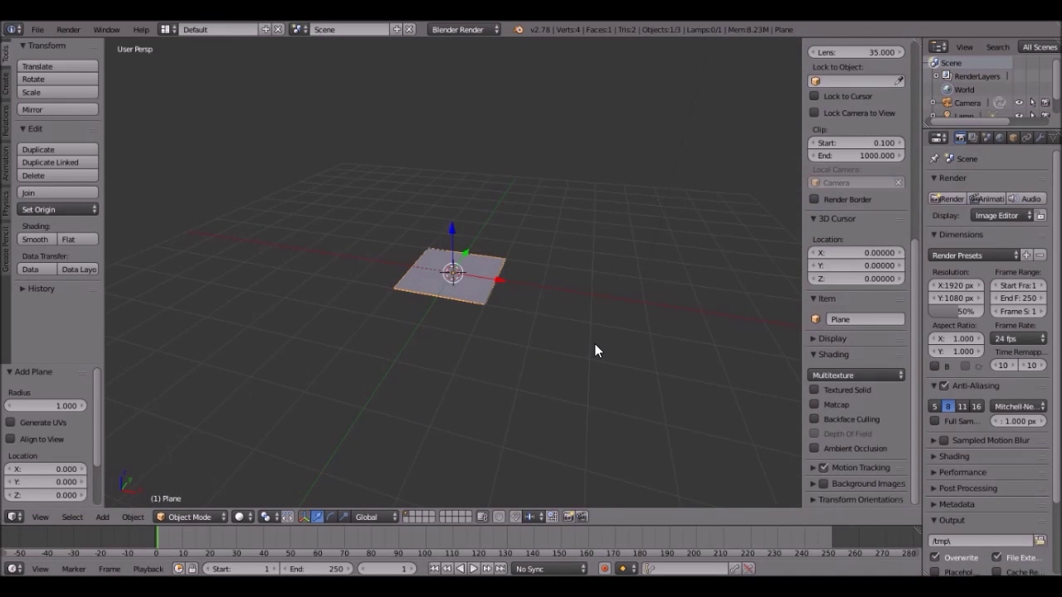
key(n)
middle_drag(595, 344, 593, 266)
scroll(592, 266, up, 1)
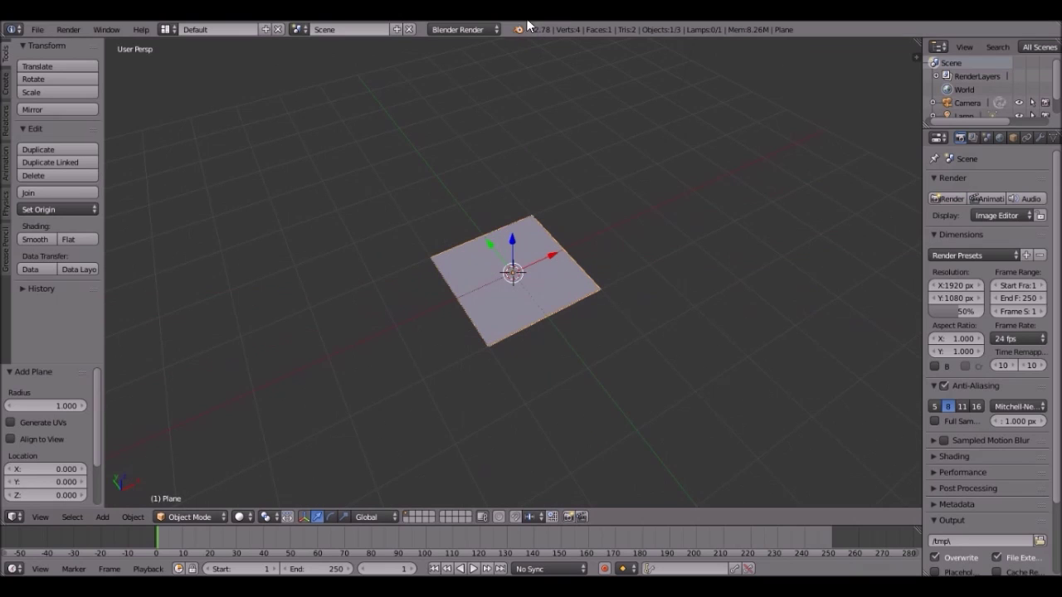
middle_drag(553, 197, 584, 292)
middle_drag(506, 228, 566, 188)
key(KP_7)
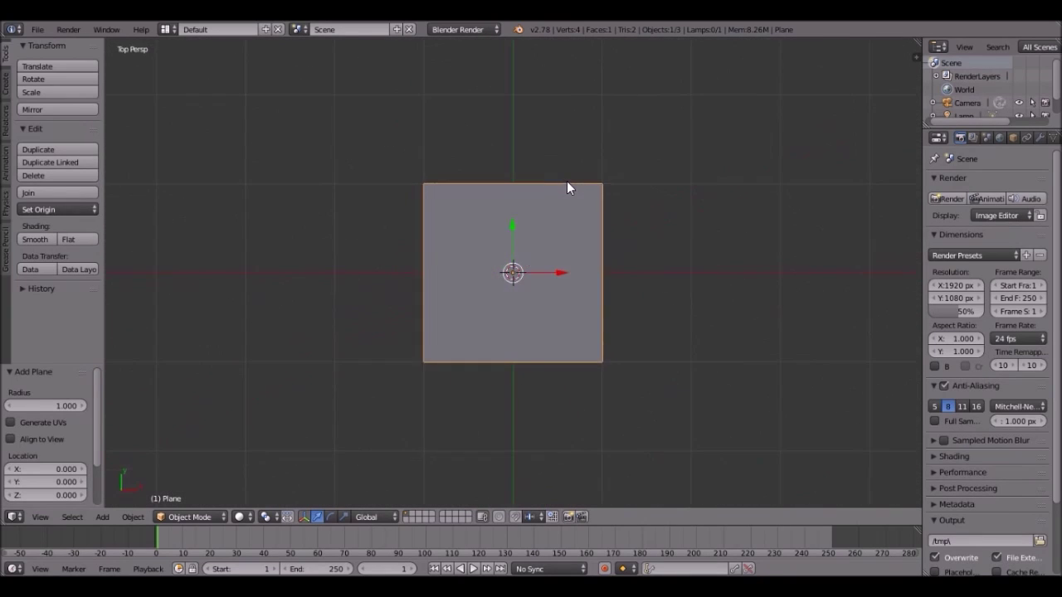
scroll(572, 274, up, 1)
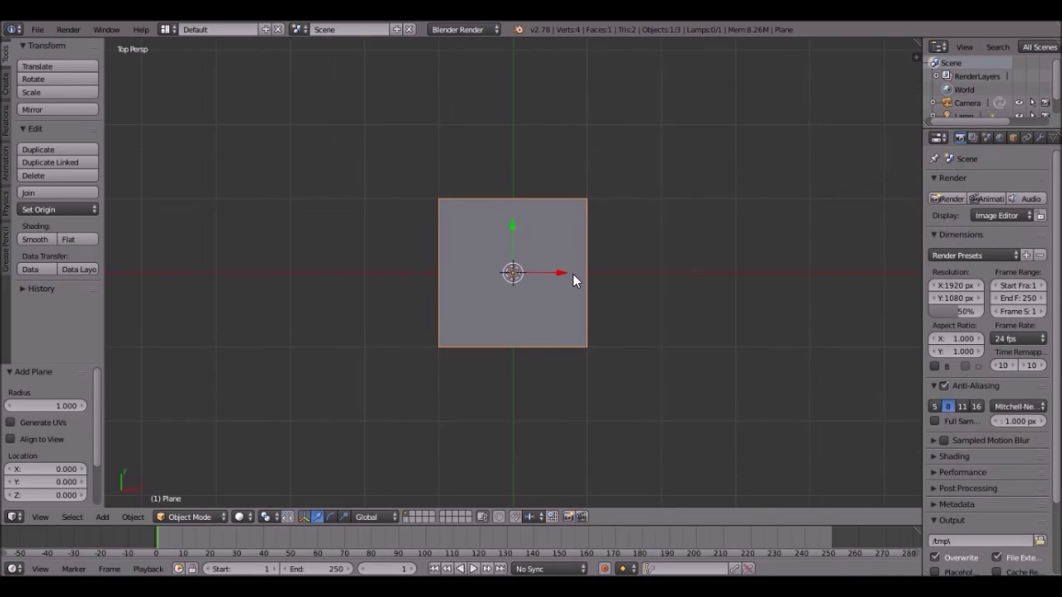
key(s)
key(x)
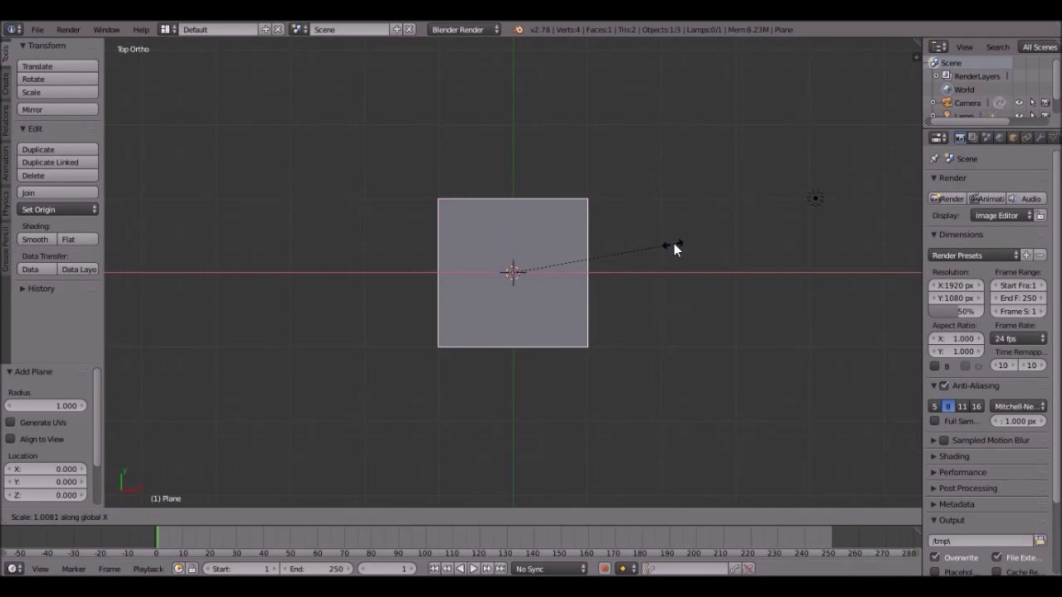
key(Escape)
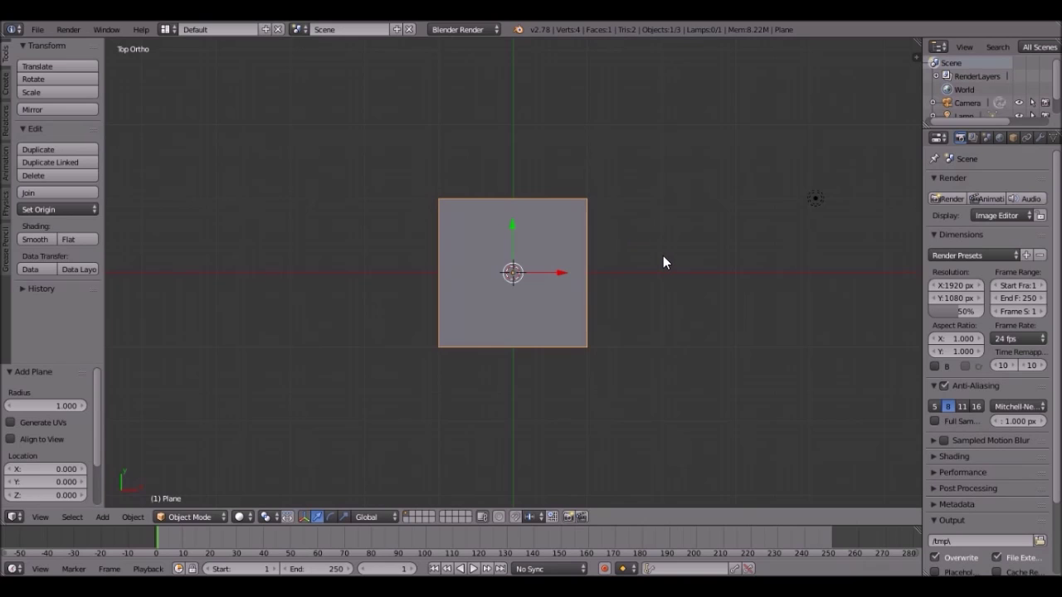
Step: Widen the plane into a flag-like rectangle by scaling it along the X axis by about 1.351, plus another 1.025
key(s)
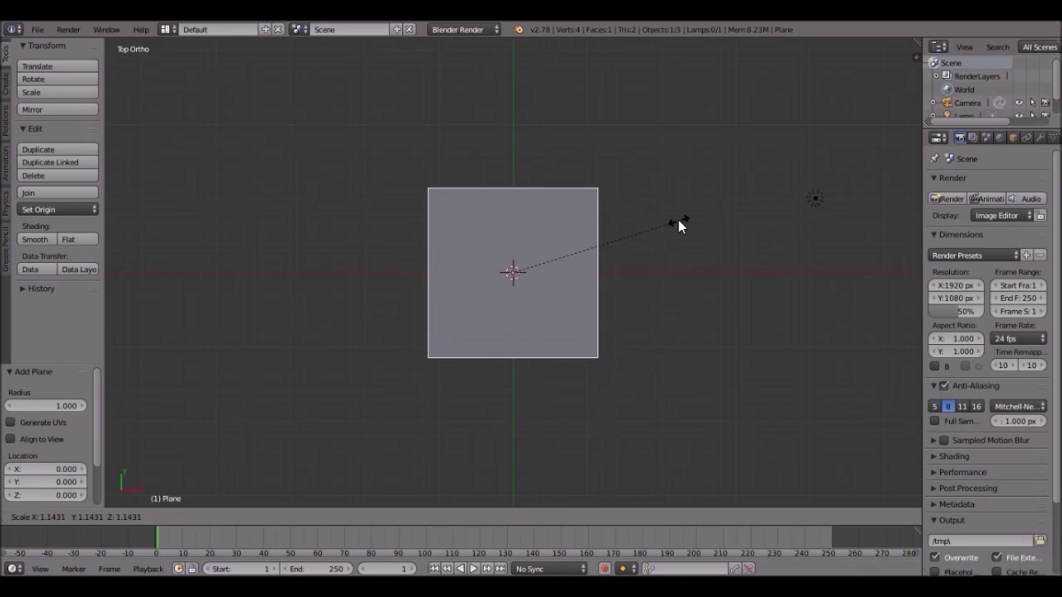
key(x)
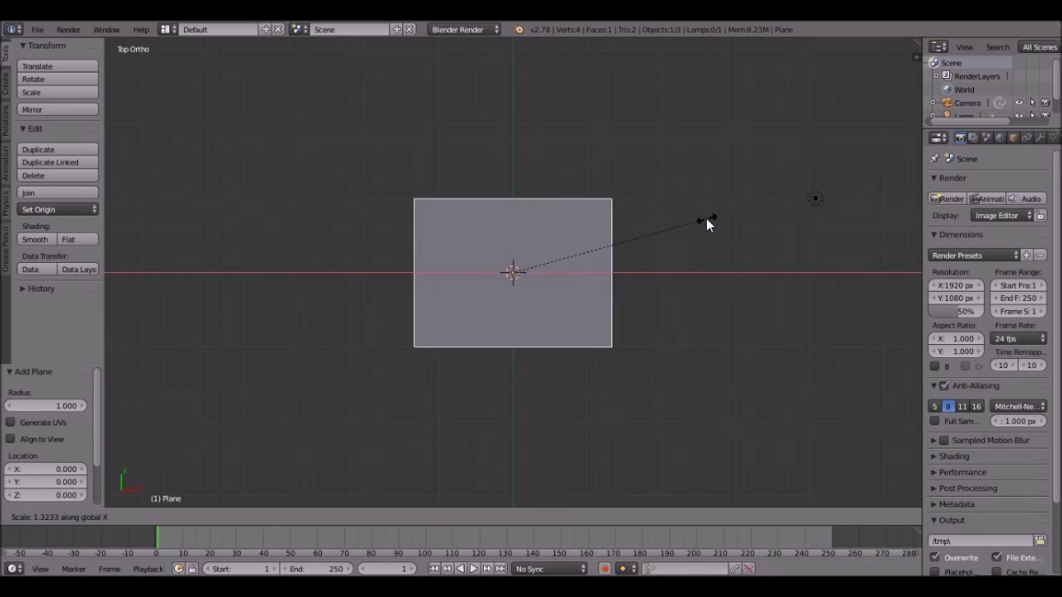
click(711, 216)
scroll(583, 276, up, 1)
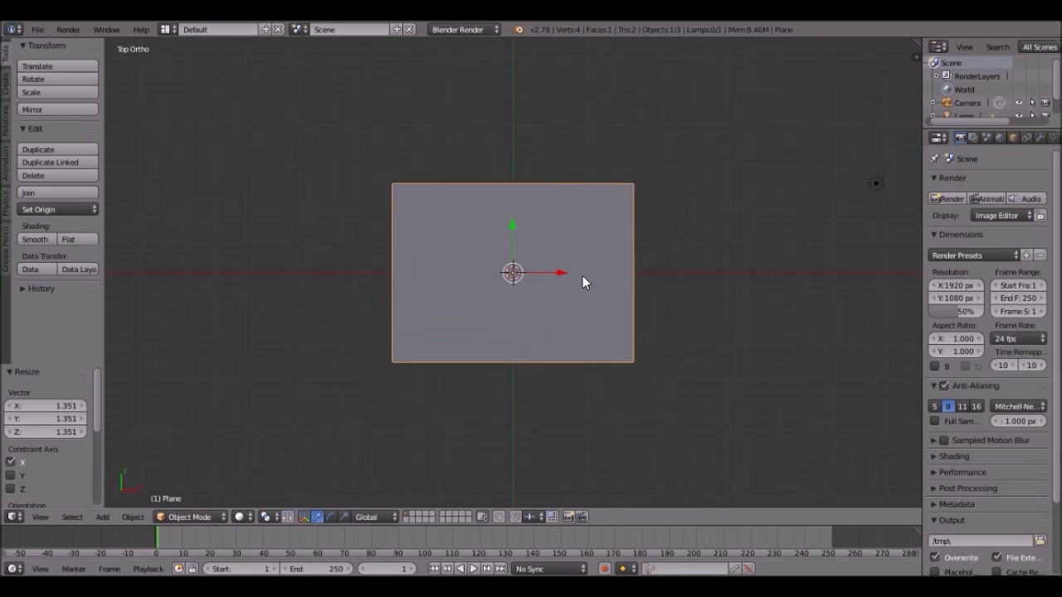
scroll(582, 275, down, 2)
key(s)
key(x)
click(653, 256)
scroll(525, 354, down, 2)
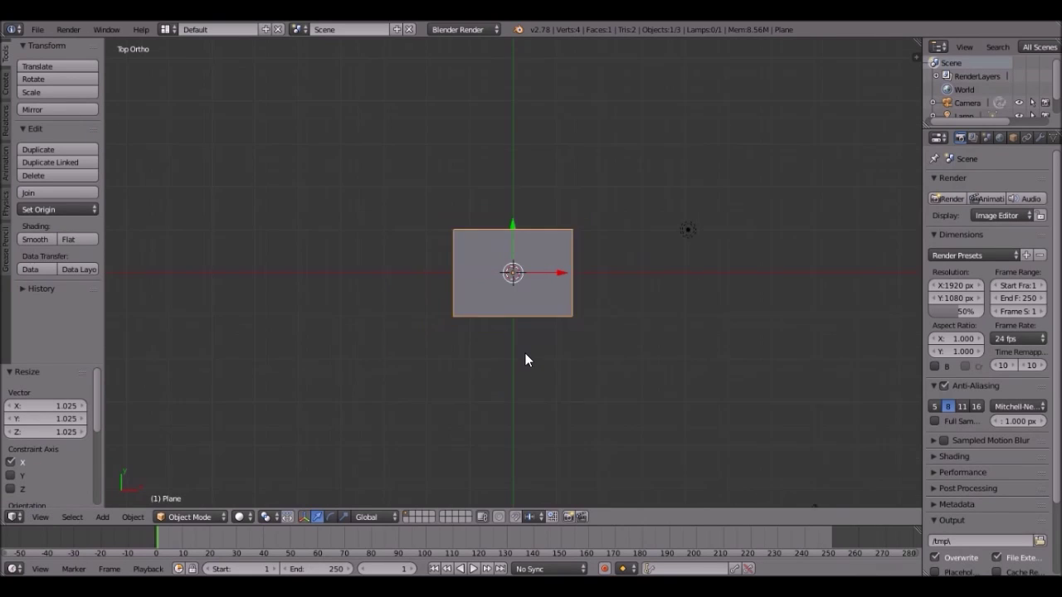
Step: Rotate the plane 90° about the global X axis so it stands upright
scroll(525, 351, up, 2)
scroll(523, 340, down, 2)
shift+middle_drag(508, 296, 529, 238)
scroll(528, 223, up, 3)
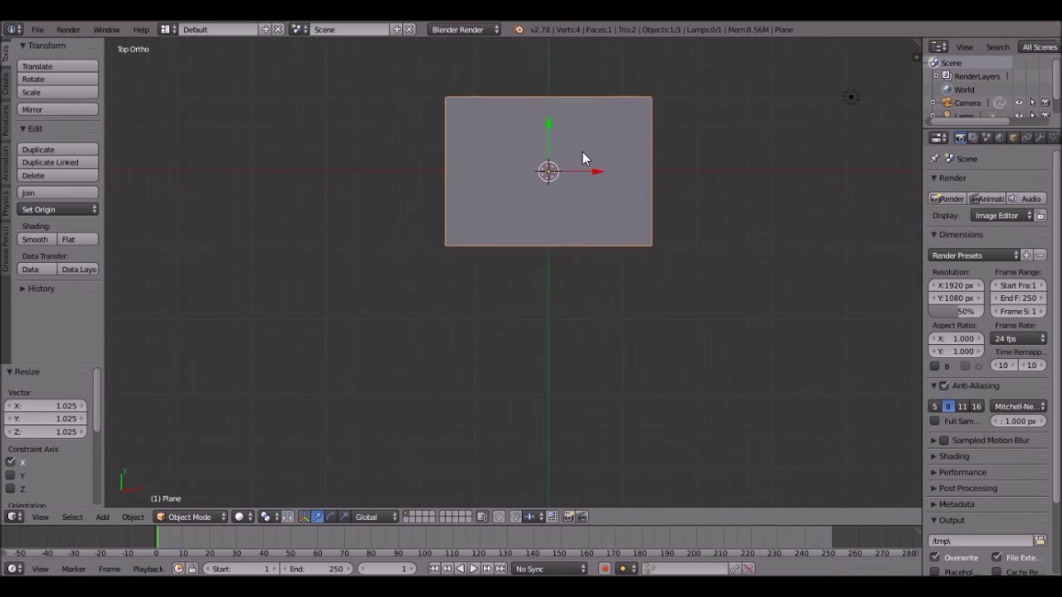
shift+middle_drag(557, 196, 478, 269)
middle_drag(545, 324, 543, 263)
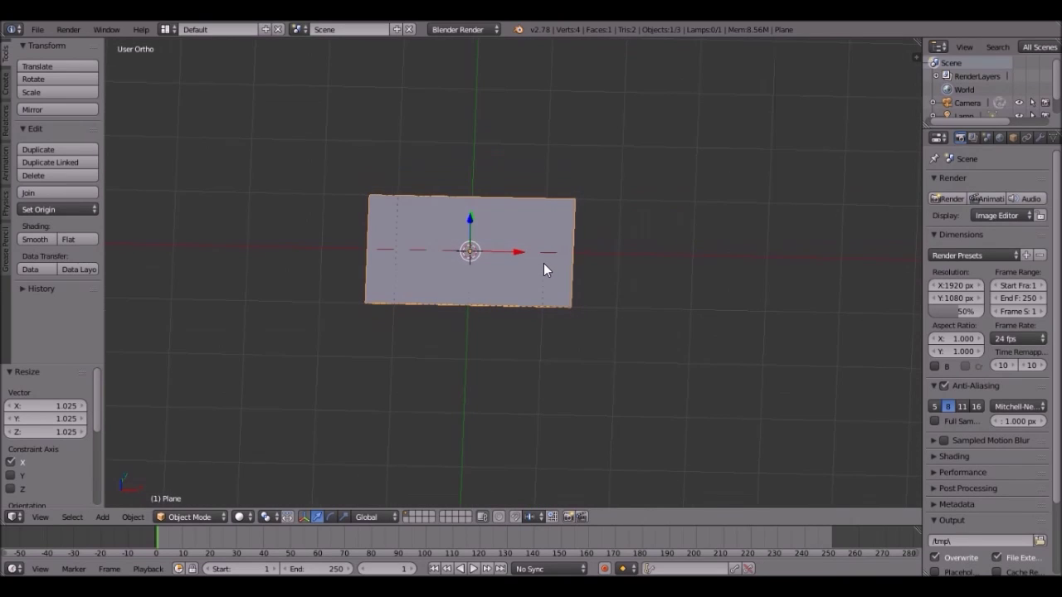
key(r)
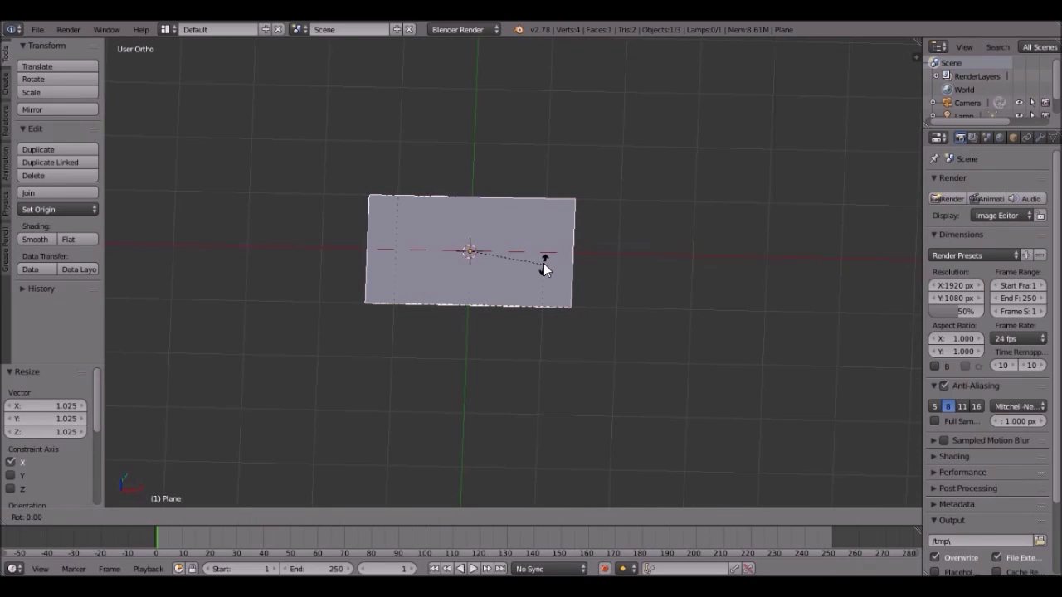
text(x)
text(90)
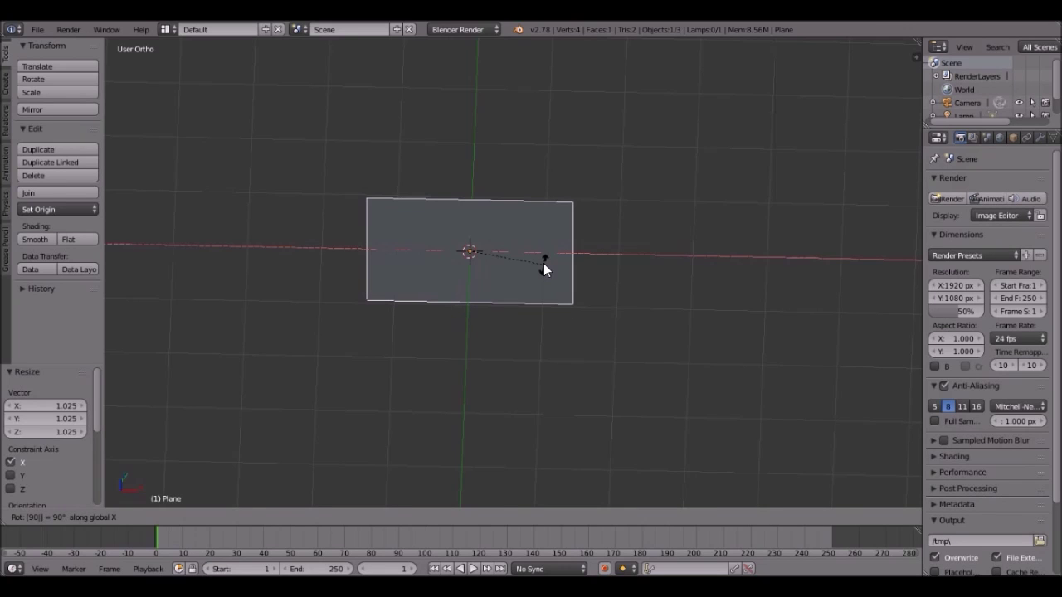
key(Return)
Step: Add a cylinder mesh with 32 vertices, radius 1 and depth 2 at the scene's origin
middle_drag(543, 263, 495, 265)
key(shift+a)
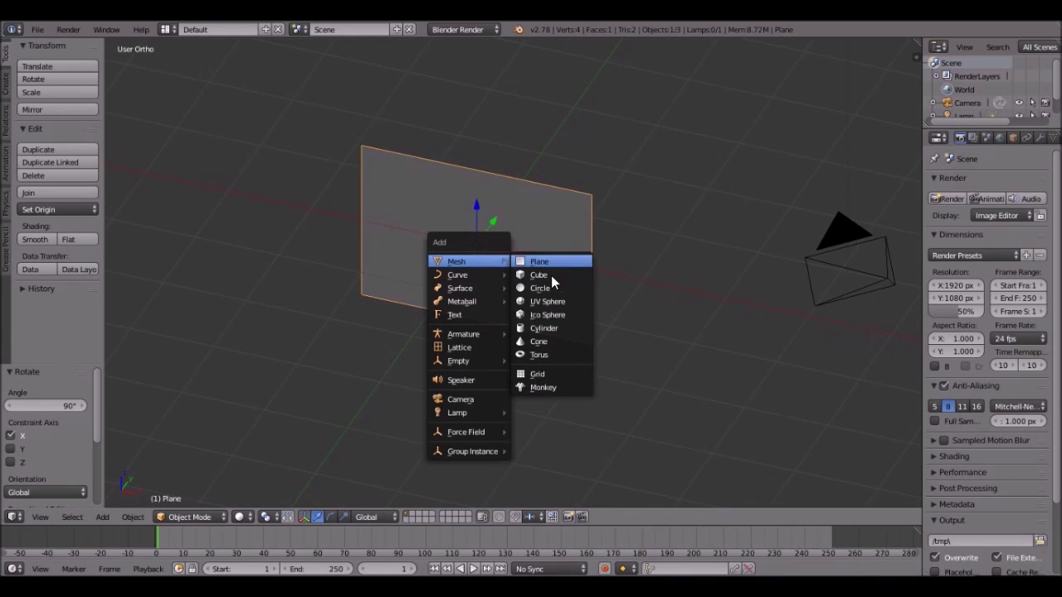
middle_drag(438, 240, 485, 235)
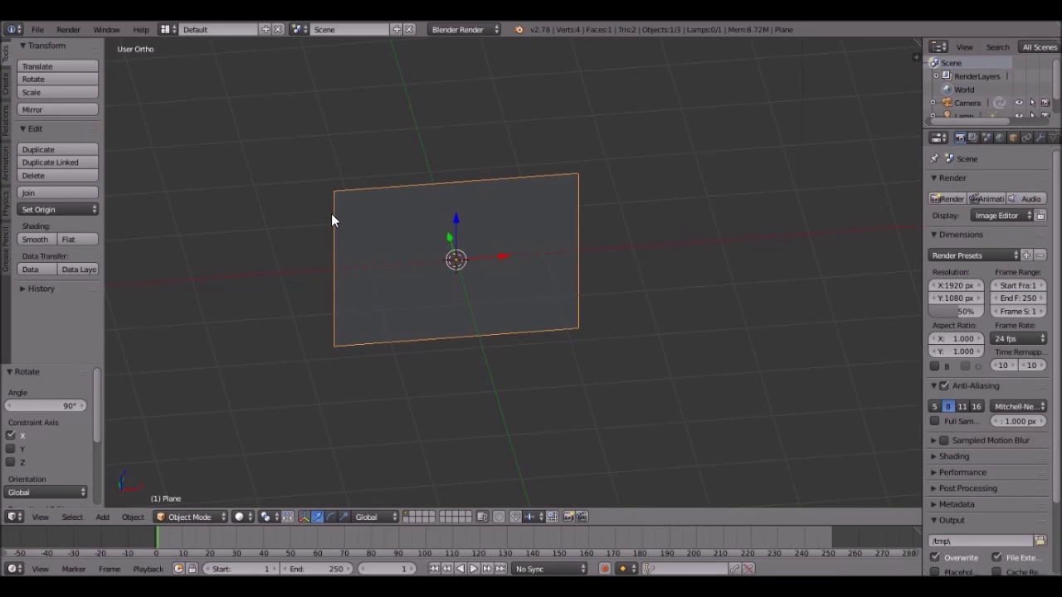
key(shift+a)
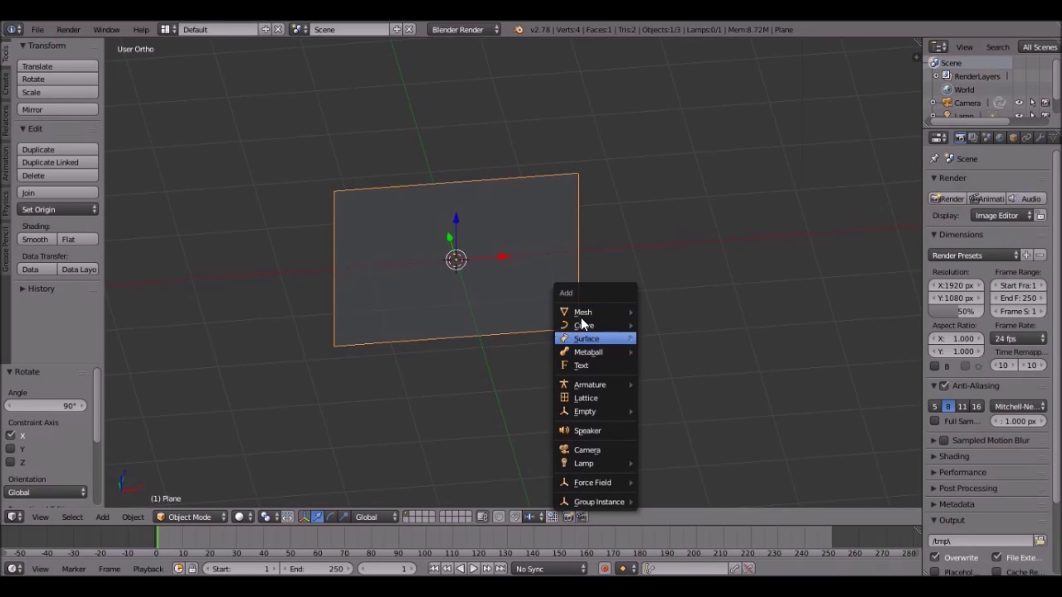
mouse_move(591, 313)
click(676, 379)
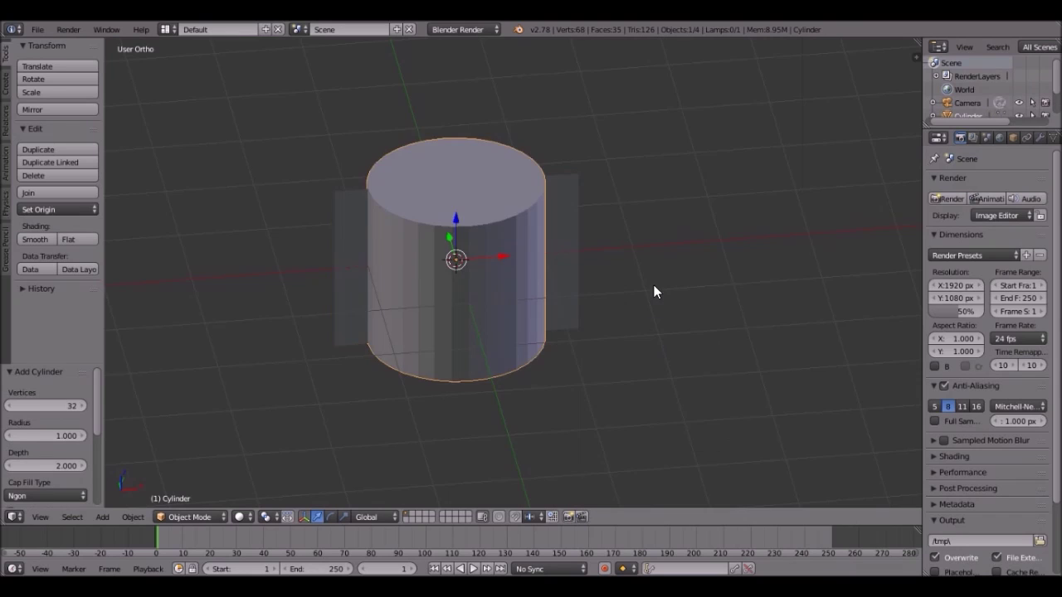
scroll(573, 280, down, 2)
middle_drag(573, 280, 647, 253)
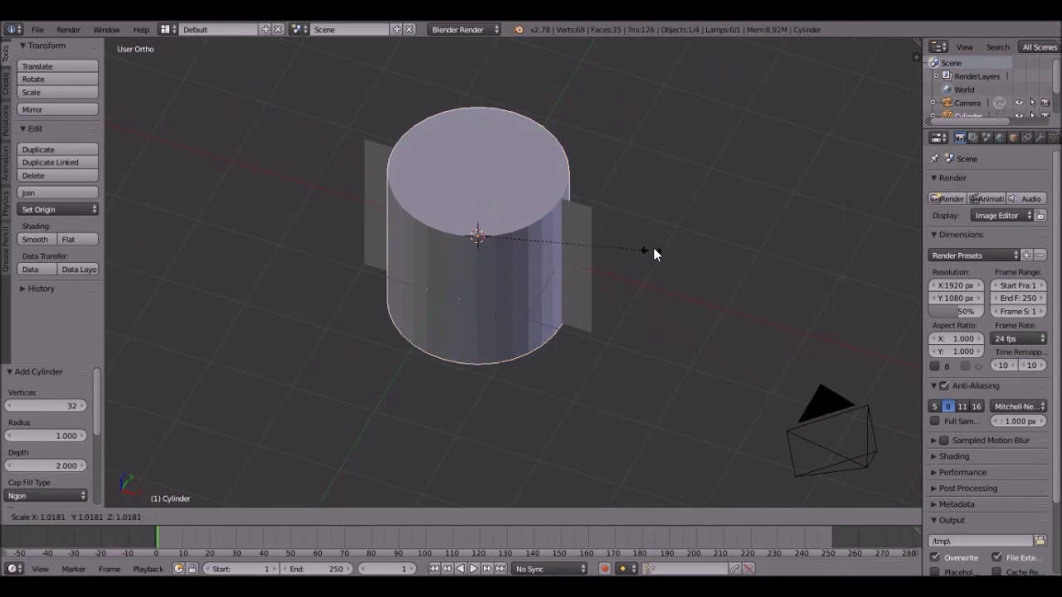
key(s)
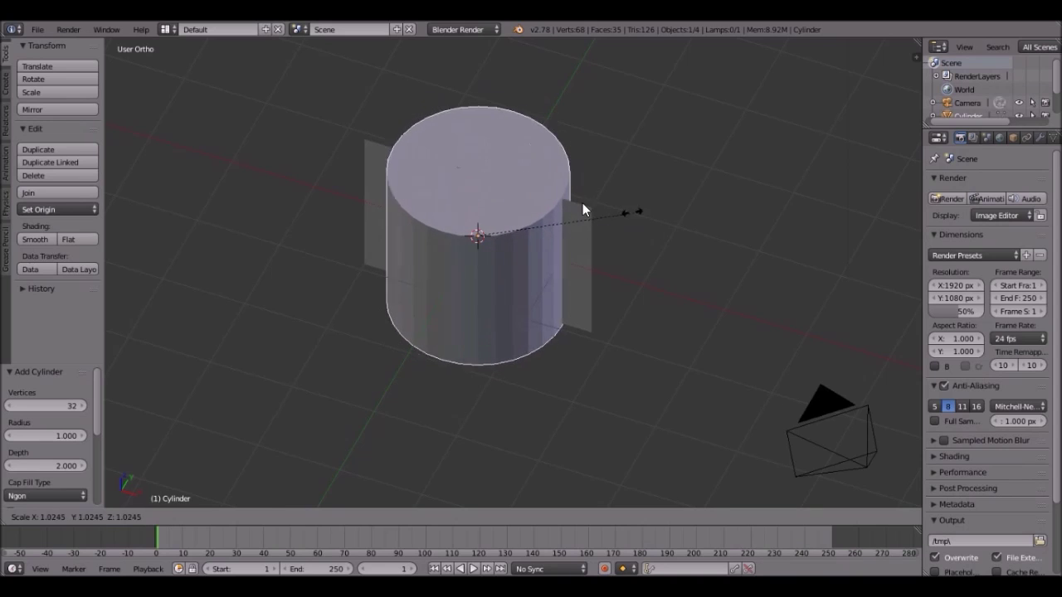
click(652, 190)
key(s)
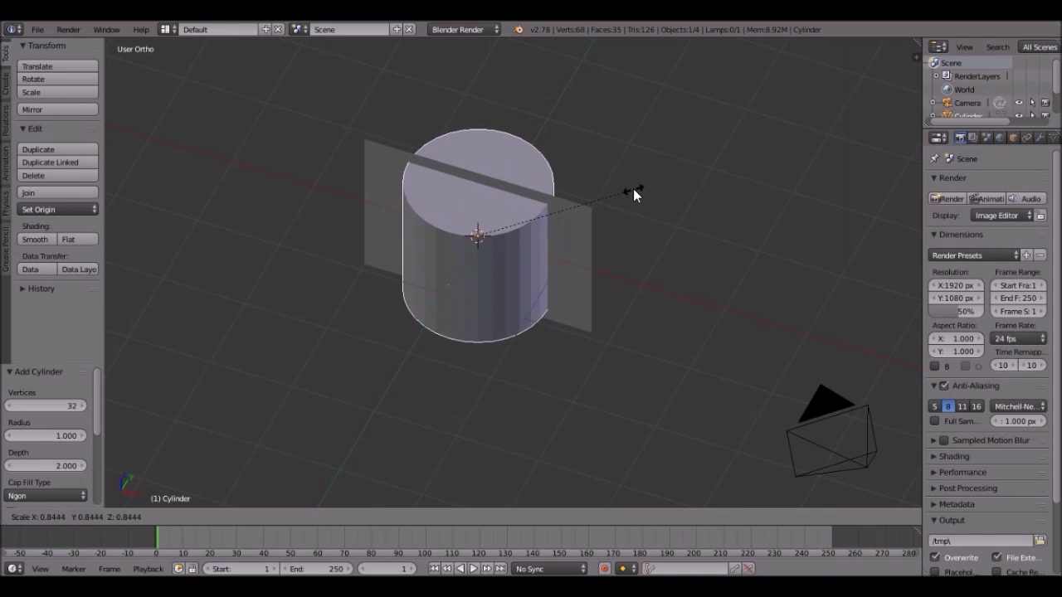
key(shift+z)
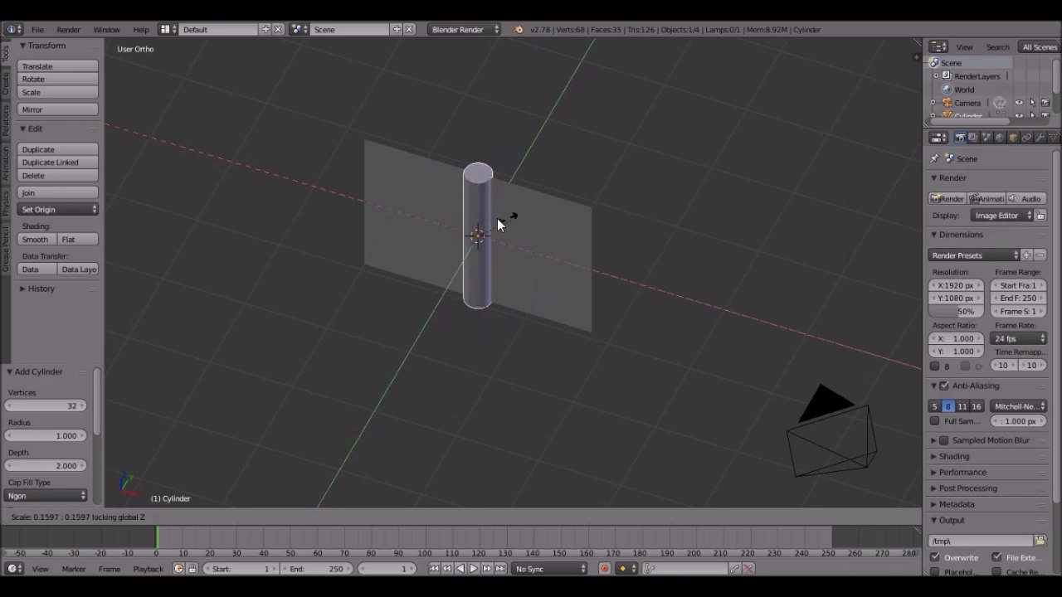
right_click(521, 197)
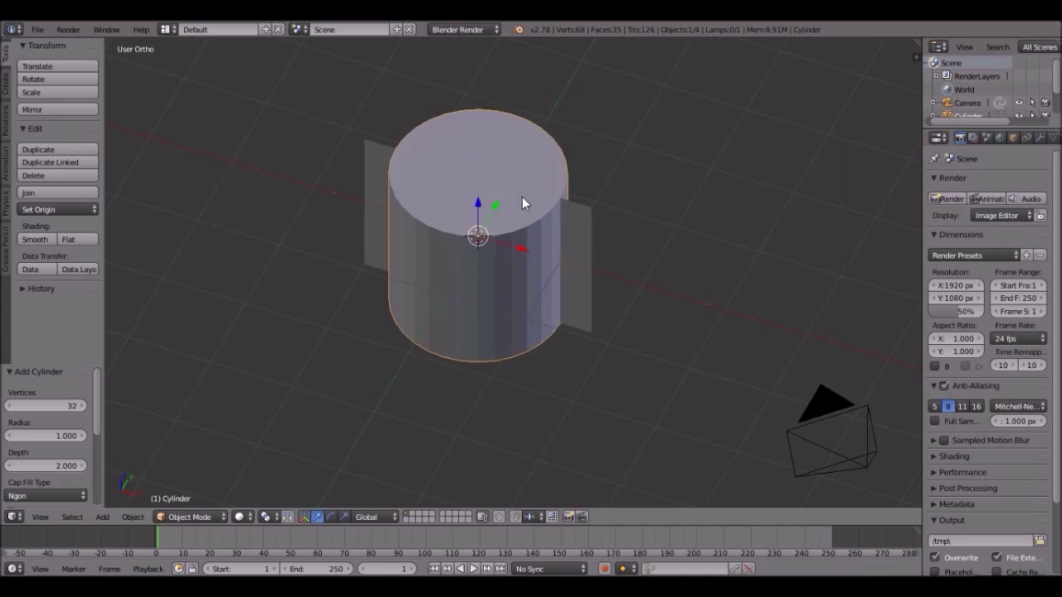
Step: Thin the cylinder into a pole by scaling it to about 0.064 in X and Y while keeping its Z height locked
middle_drag(521, 197, 540, 161)
scroll(540, 161, down, 3)
key(s)
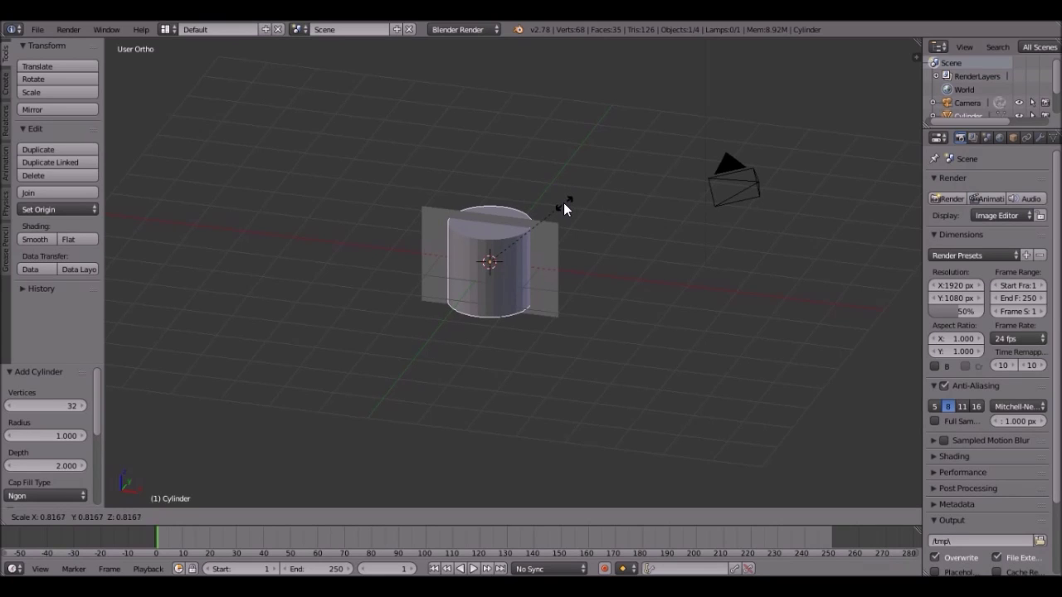
key(shift+z)
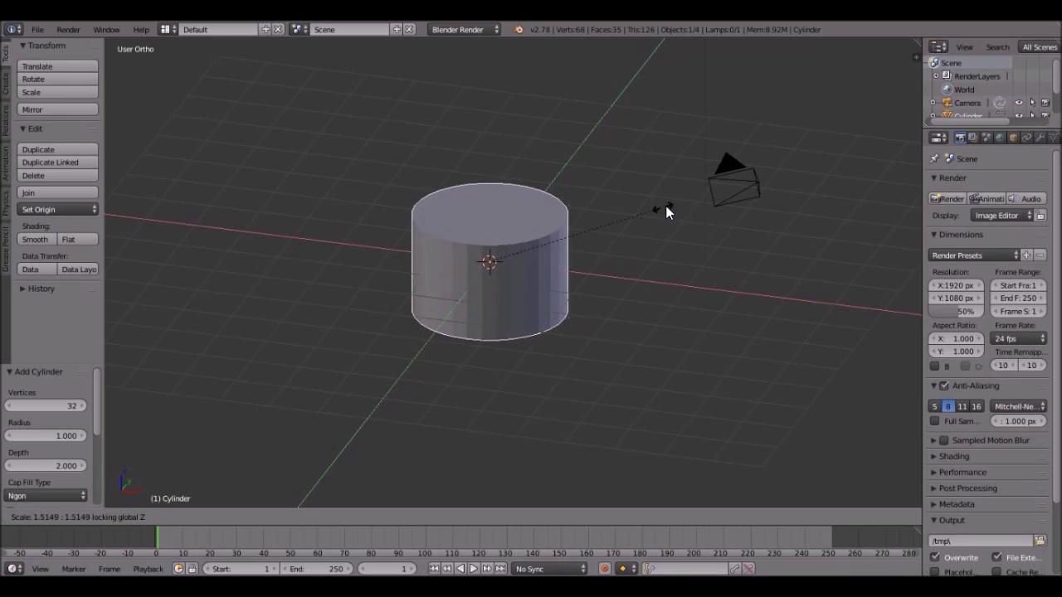
click(497, 255)
scroll(561, 229, up, 4)
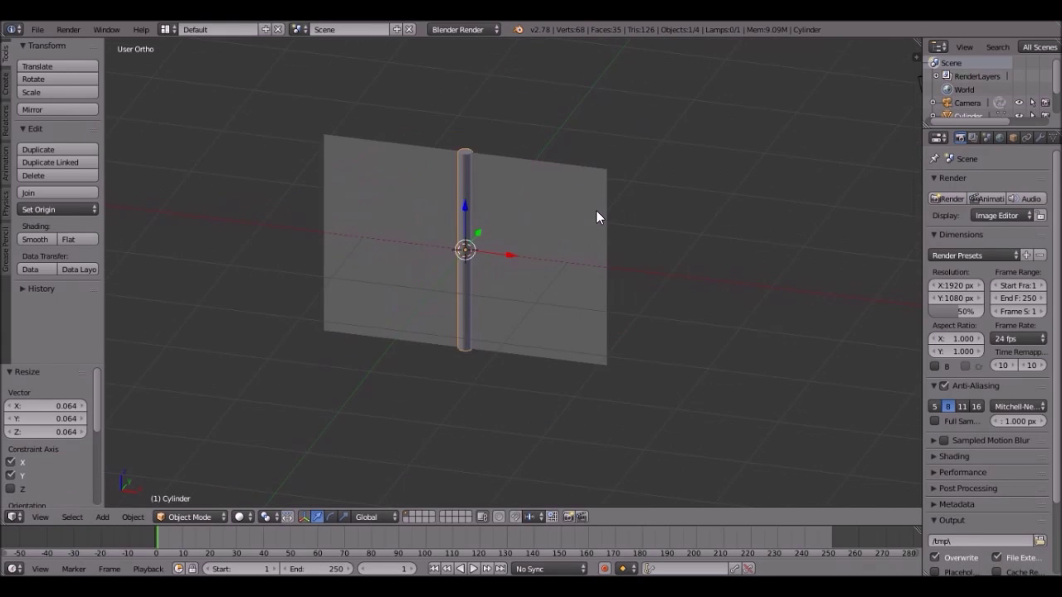
scroll(596, 218, down, 4)
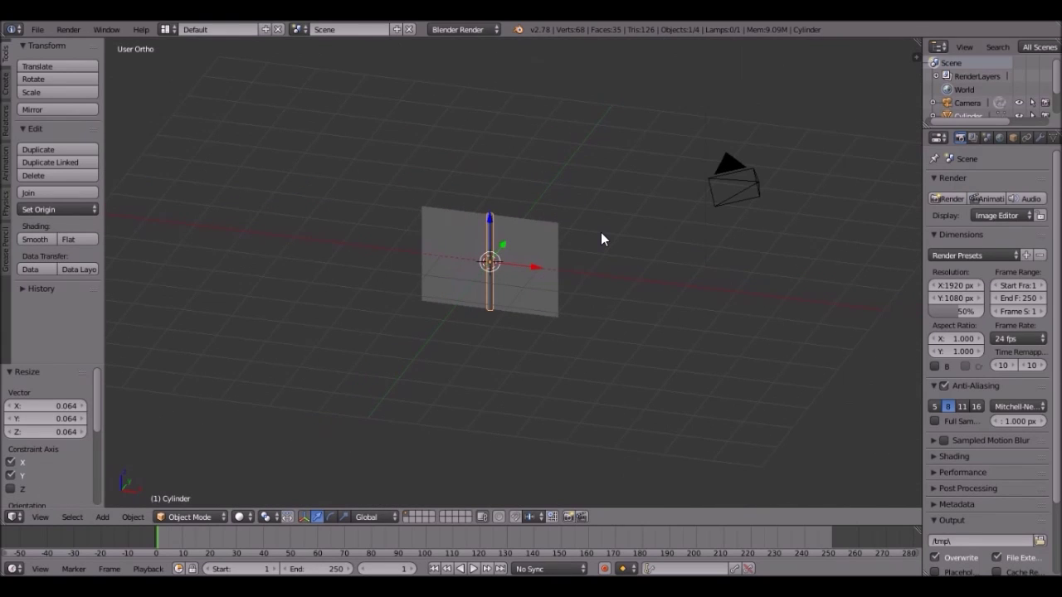
Step: Lengthen the pole by scaling it along the Z axis by about 4.156
key(s)
key(z)
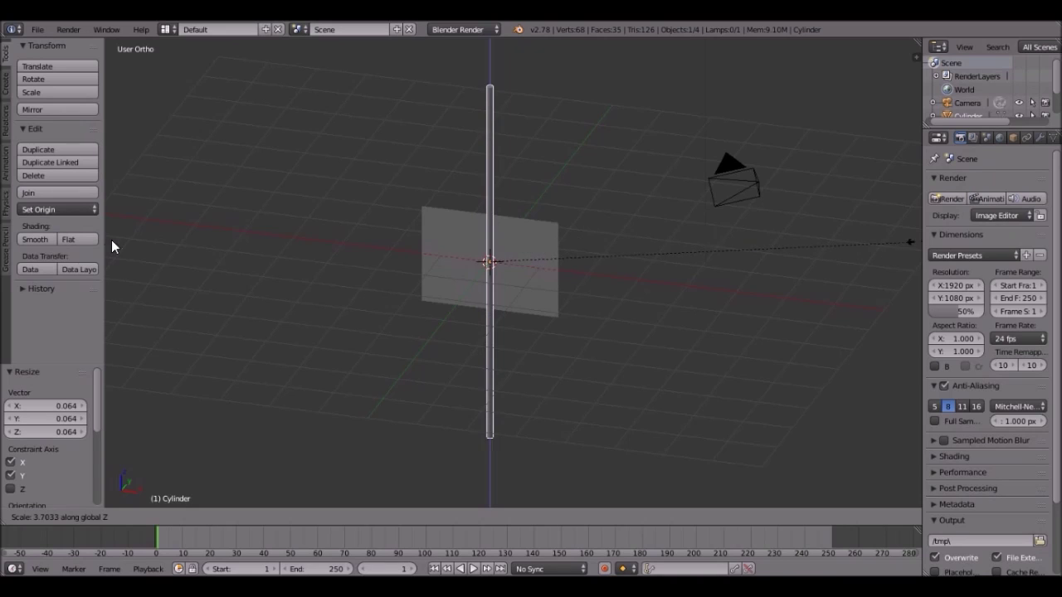
click(164, 255)
shift+middle_drag(440, 257, 505, 302)
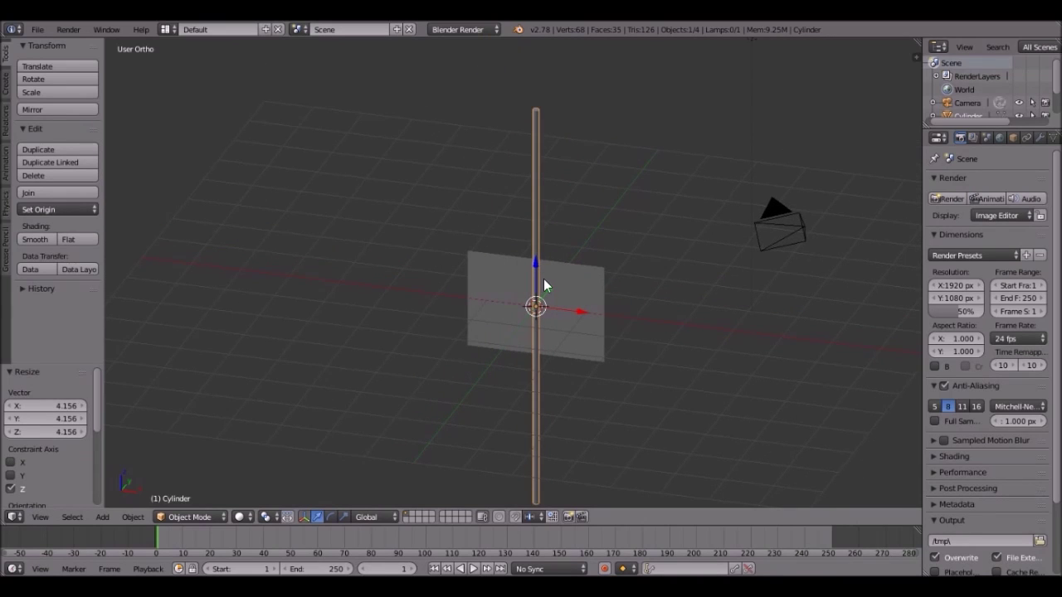
Step: Move the pole in front view by about -1.339 in X and -2.991 in Z to the flag's left edge
key(KP_1)
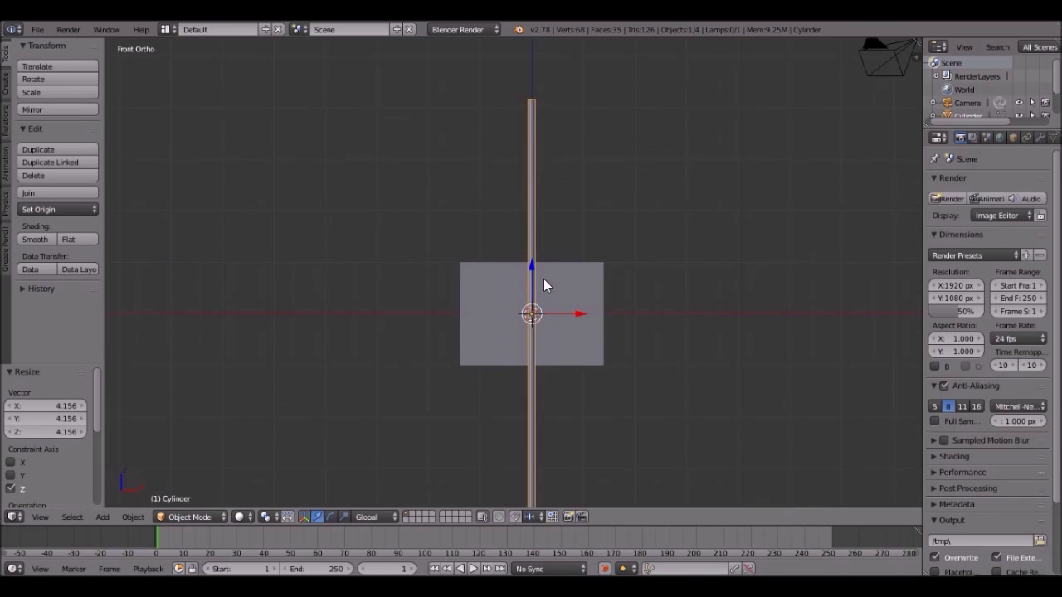
scroll(494, 207, down, 3)
key(g)
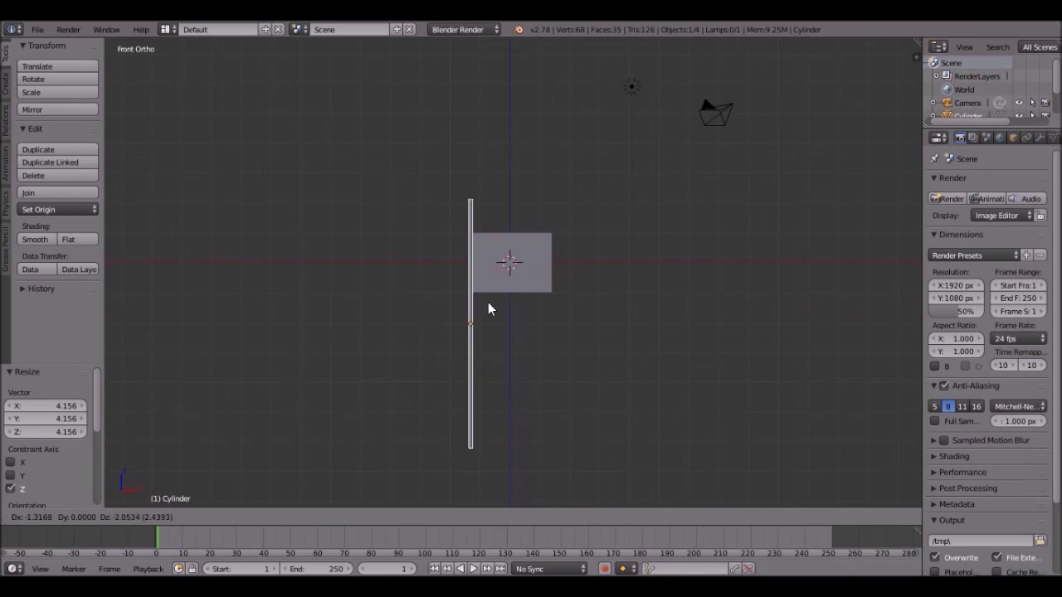
click(488, 324)
scroll(512, 278, up, 3)
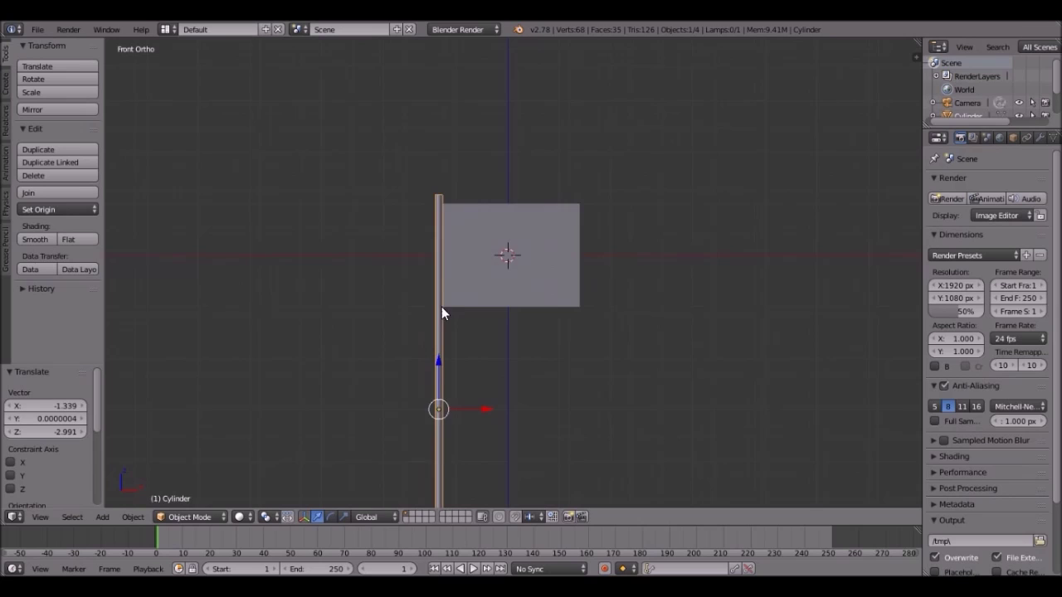
scroll(441, 306, down, 5)
key(g)
right_click(647, 198)
scroll(561, 257, up, 5)
scroll(448, 285, up, 1)
mouse_move(451, 281)
middle_down()
mouse_move(360, 300)
mouse_move(309, 263)
mouse_move(440, 317)
mouse_move(519, 329)
mouse_move(451, 285)
mouse_move(443, 266)
middle_up()
Step: Add the flag to the pole's selection and raise both about 6.846 along the Z axis
key(KP_1)
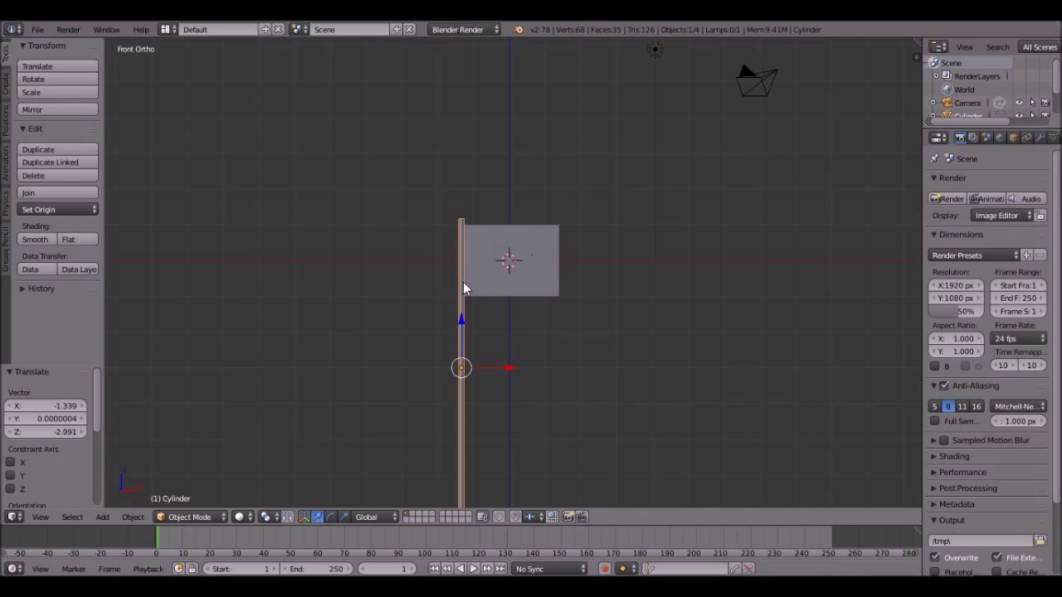
shift+right_click(543, 234)
scroll(522, 246, up, 1)
key(g)
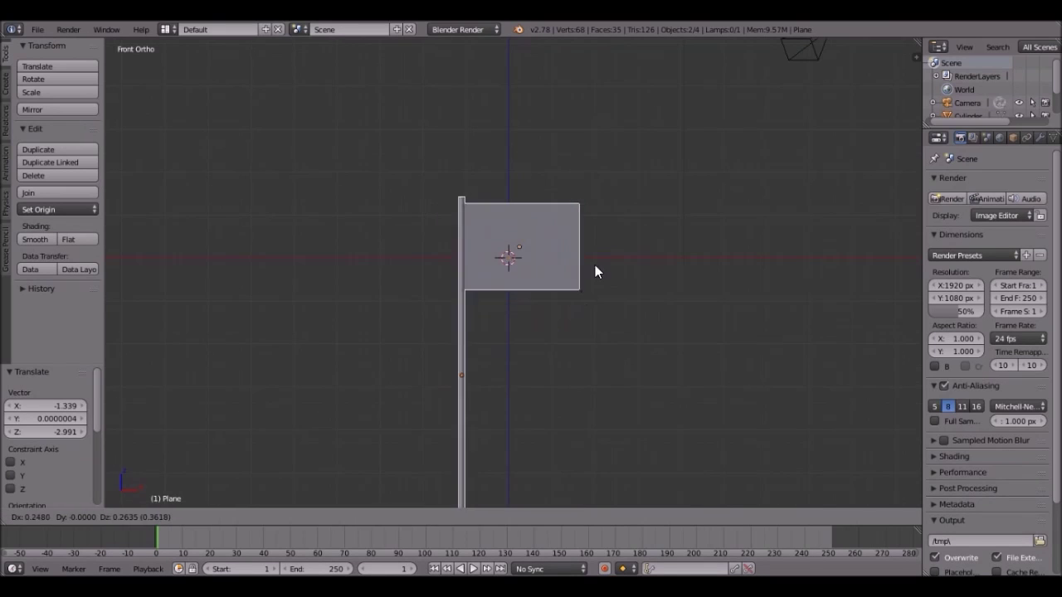
right_click(576, 272)
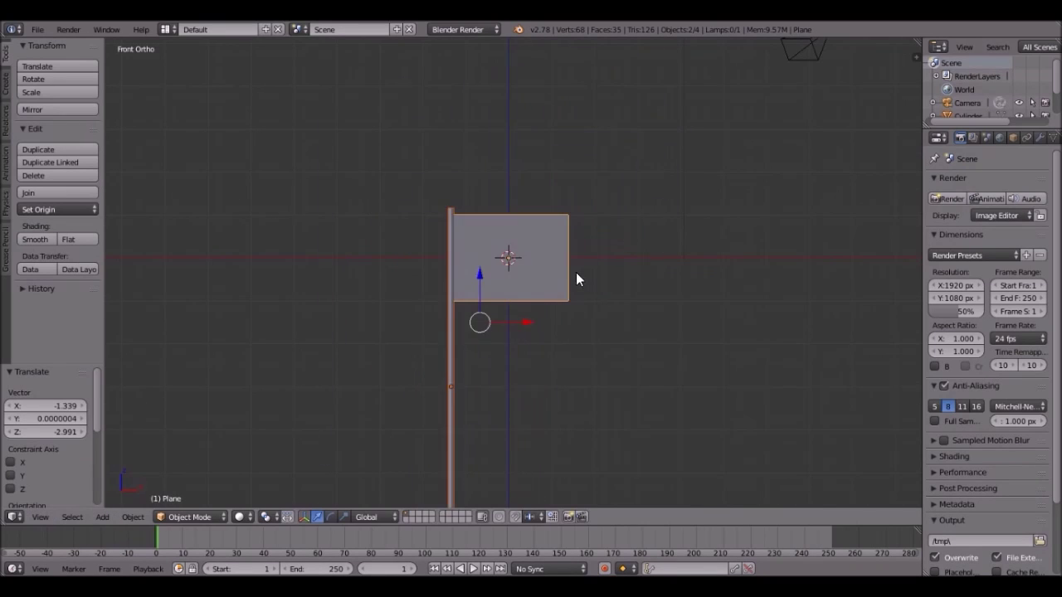
shift+middle_drag(543, 270, 516, 351)
scroll(516, 351, down, 1)
scroll(515, 356, down, 3)
drag(476, 296, 484, 172)
shift+middle_drag(486, 175, 493, 255)
scroll(502, 265, up, 3)
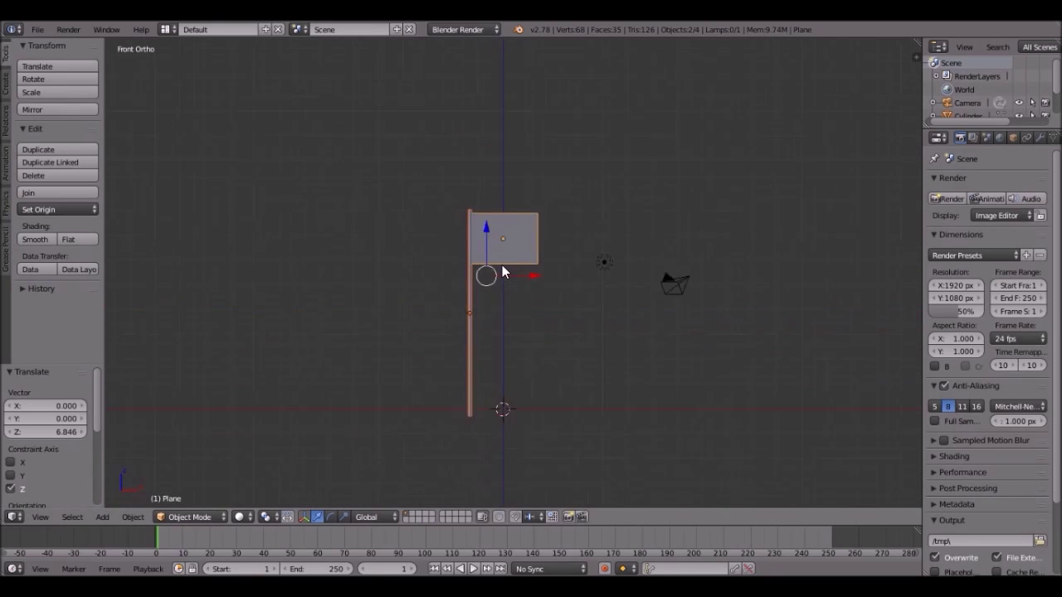
Step: Select only the flag plane and enter Edit Mode on it
middle_drag(497, 156, 497, 229)
right_click(497, 229)
scroll(527, 211, up, 4)
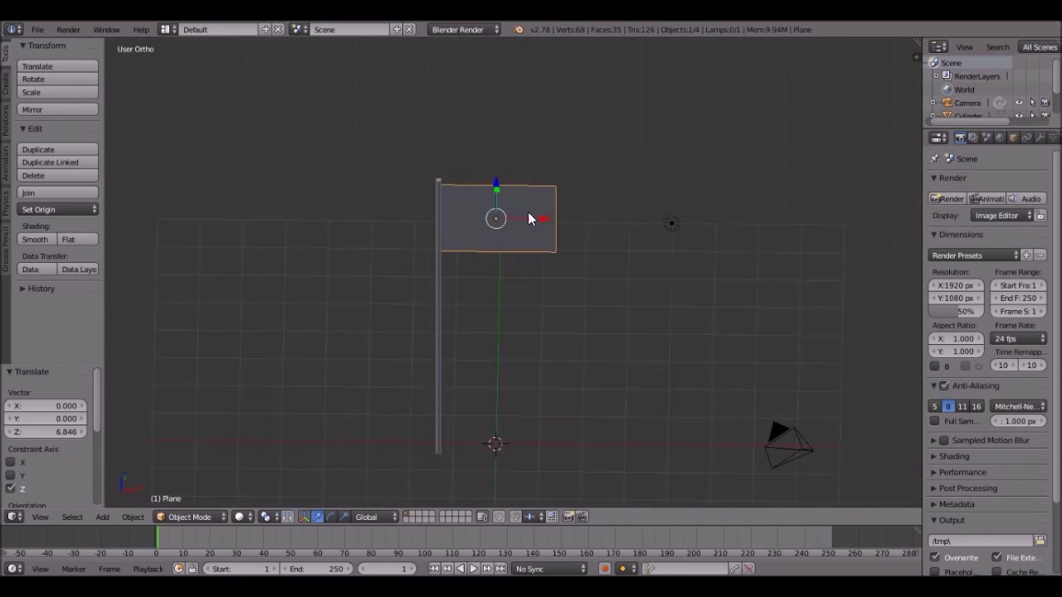
scroll(531, 281, up, 2)
shift+middle_drag(560, 200, 517, 237)
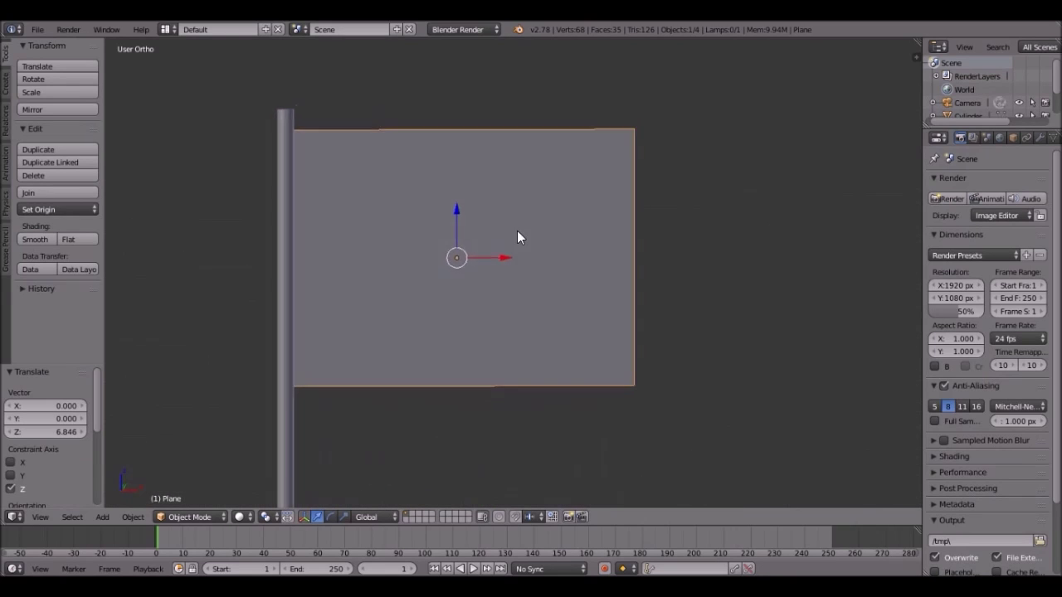
scroll(517, 237, down, 3)
middle_drag(506, 281, 509, 250)
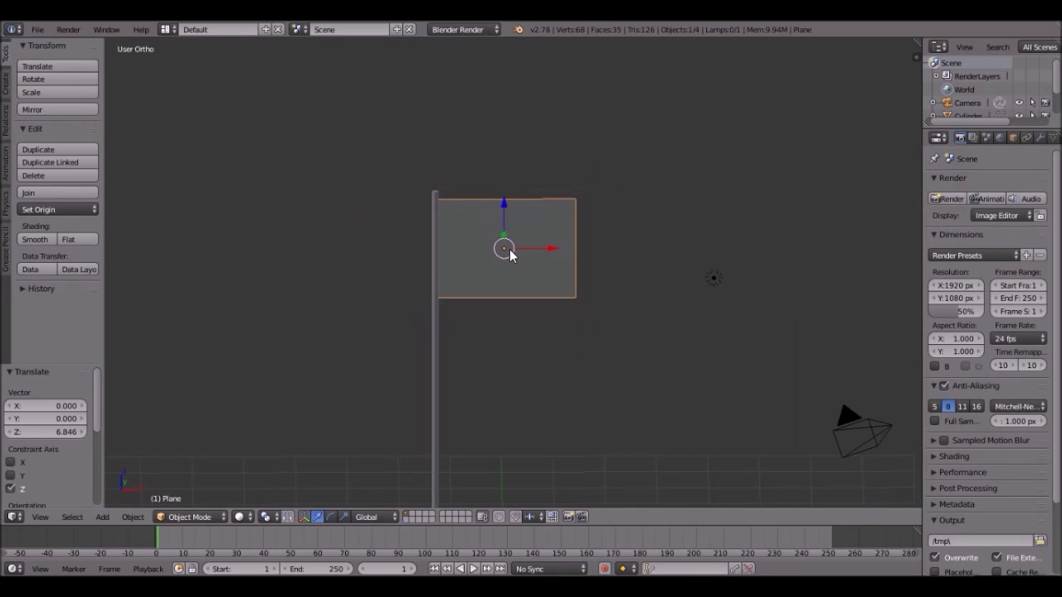
key(Tab)
Step: Add two evenly spaced horizontal loop cuts across the flag without sliding them
scroll(512, 225, up, 3)
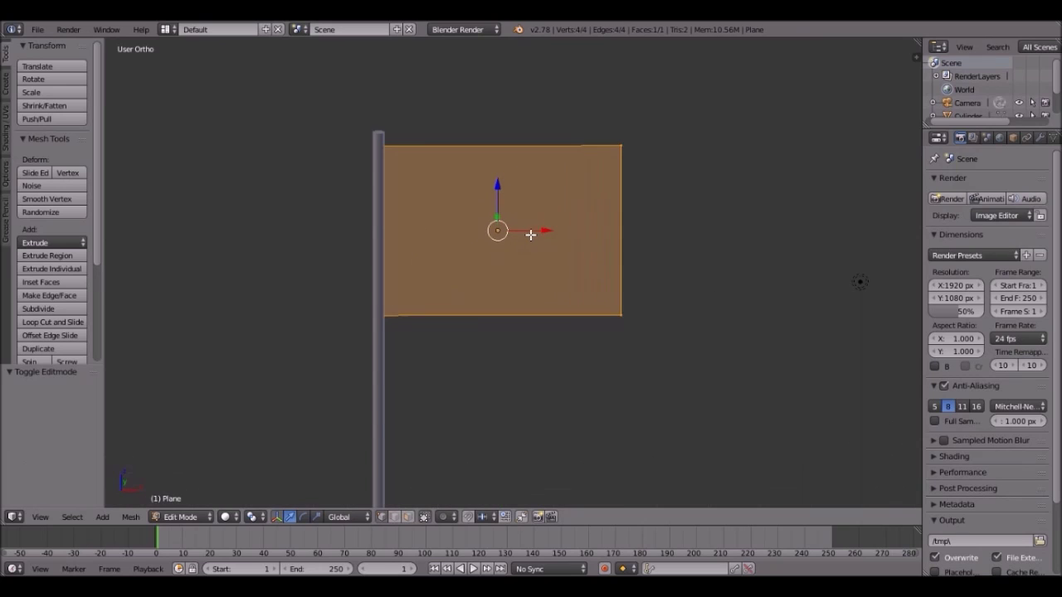
mouse_move(512, 224)
middle_down()
mouse_move(506, 177)
mouse_move(516, 208)
middle_up()
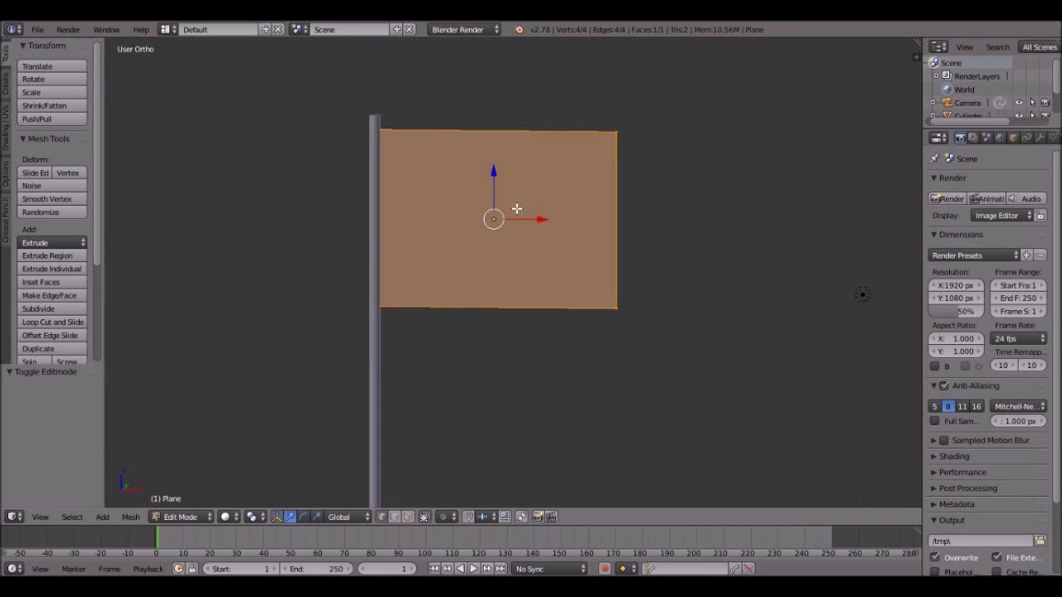
scroll(516, 208, up, 1)
key(ctrl+r)
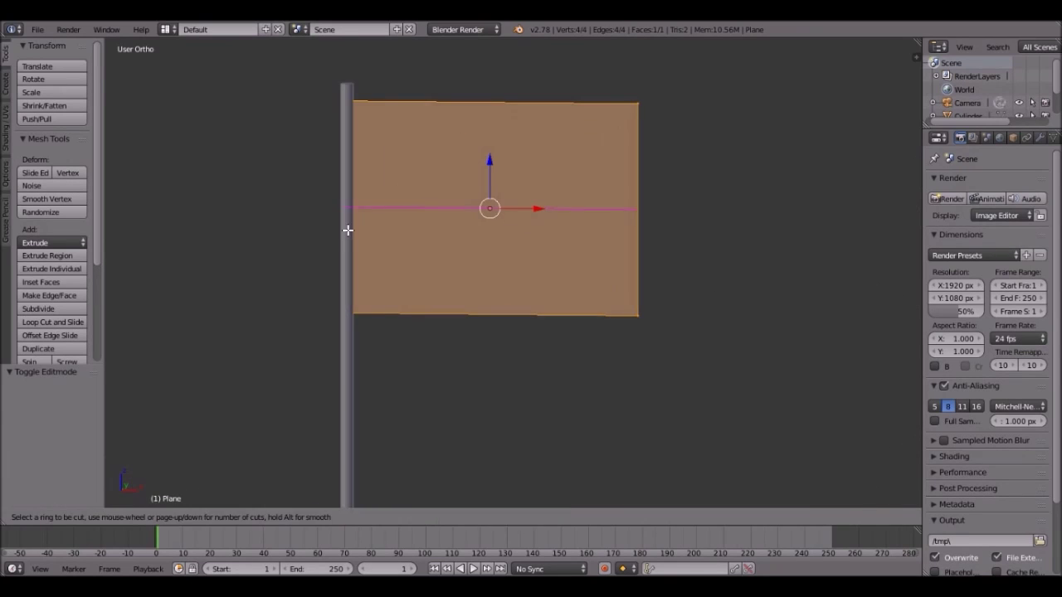
scroll(353, 202, up, 1)
click(346, 209)
right_click(464, 136)
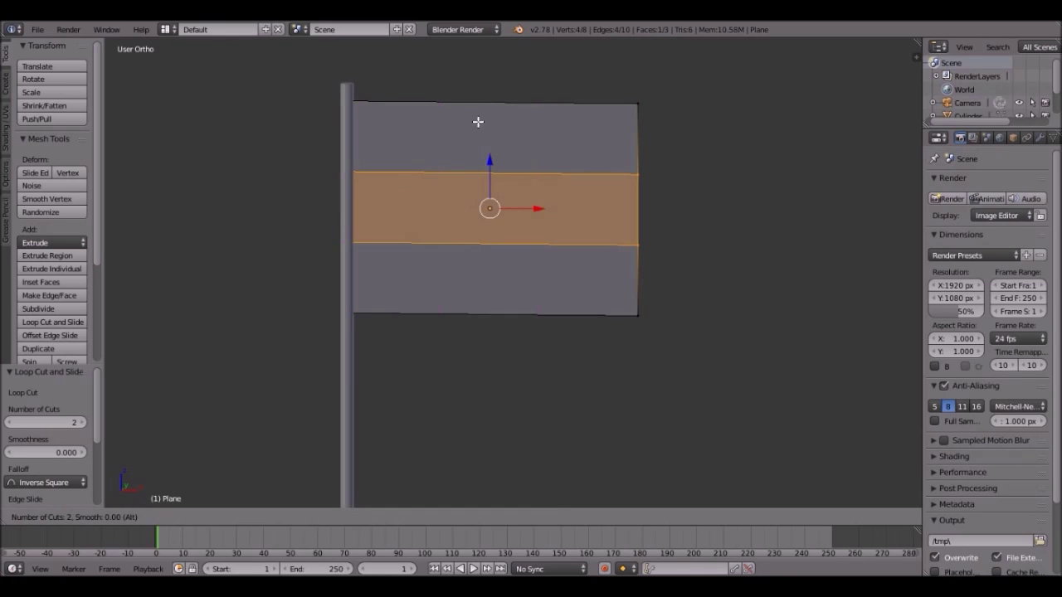
Step: Try a single vertical loop cut through the flag's centre and undo it
click(486, 87)
right_click(485, 87)
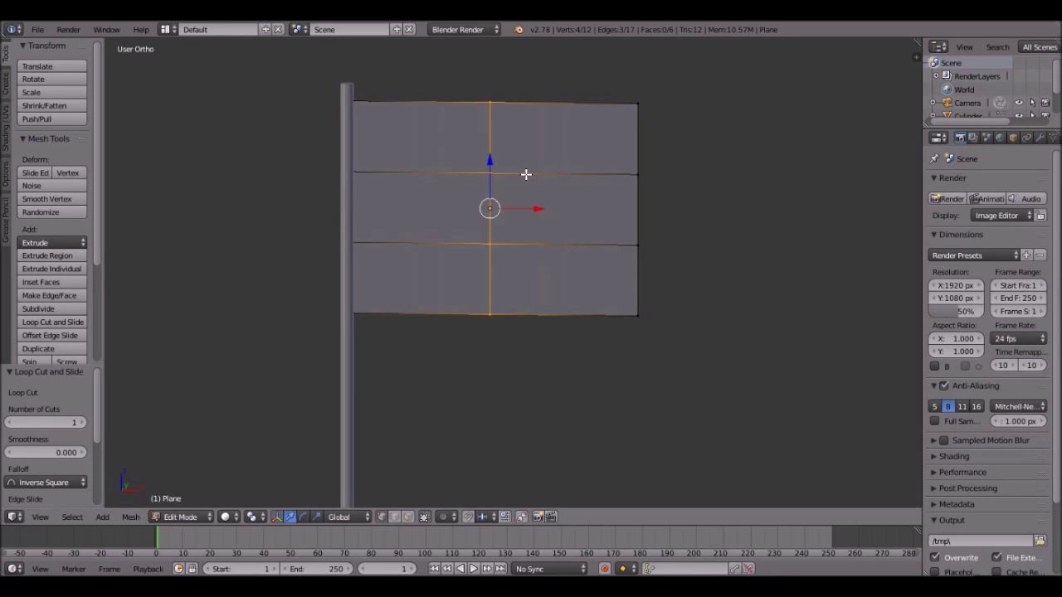
middle_drag(485, 88, 416, 160)
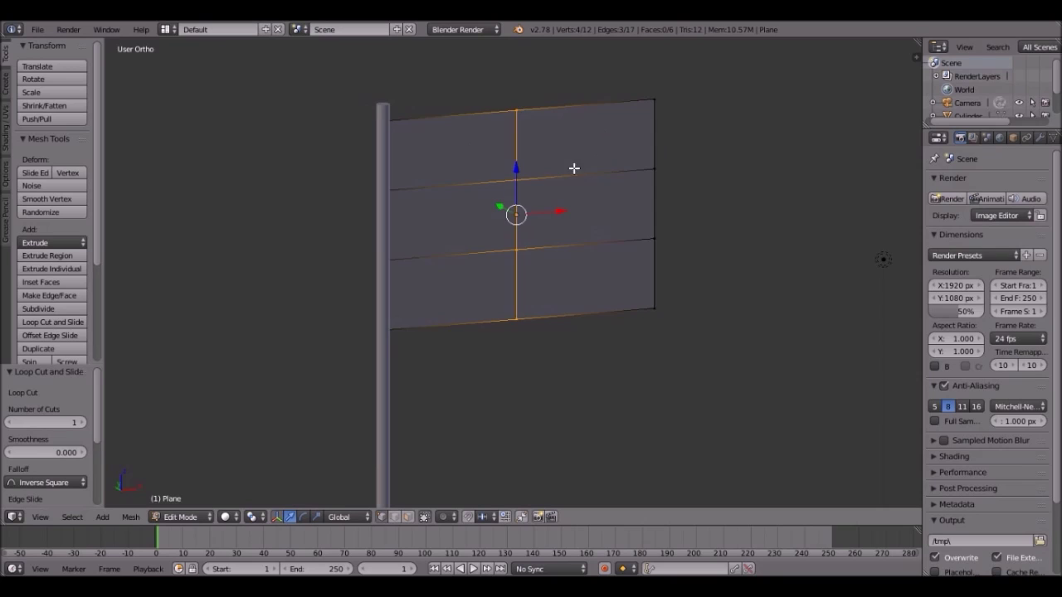
middle_drag(575, 168, 514, 159)
key(ctrl+z)
Step: Add three evenly spaced vertical loop cuts to the flag without sliding them
key(ctrl+r)
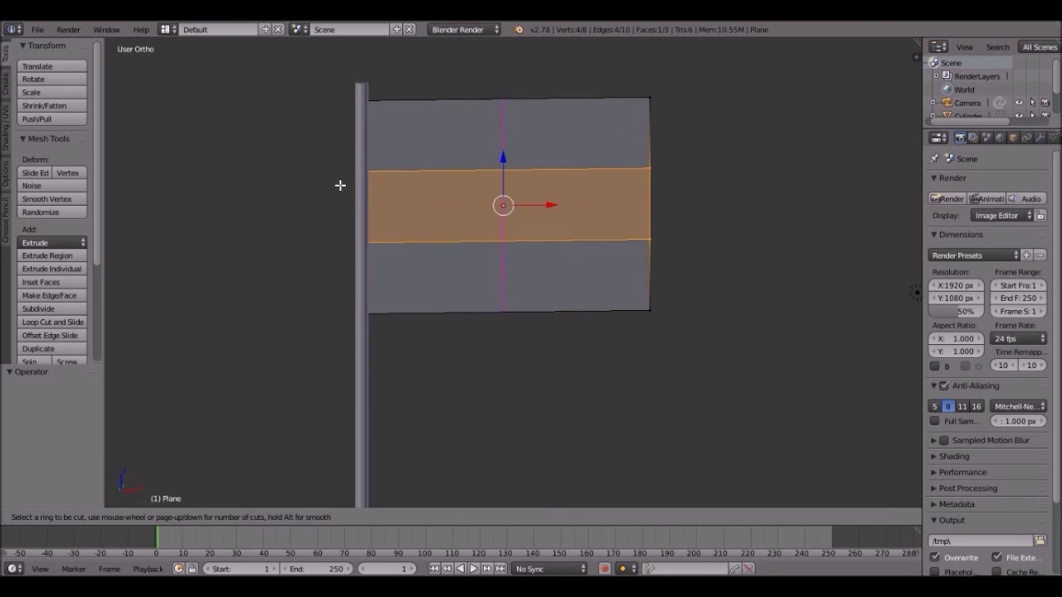
scroll(514, 110, up, 1)
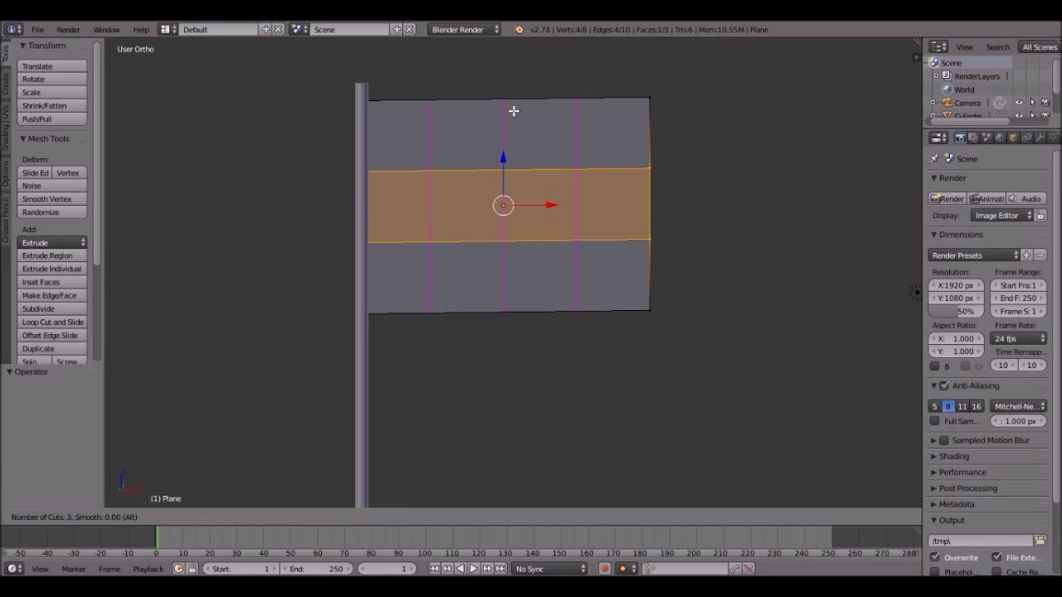
click(514, 111)
right_click(514, 110)
middle_drag(513, 111, 496, 152)
Step: Select the whole flag mesh, subdivide it four times with one cut each, and return to Object Mode
key(a)
key(a)
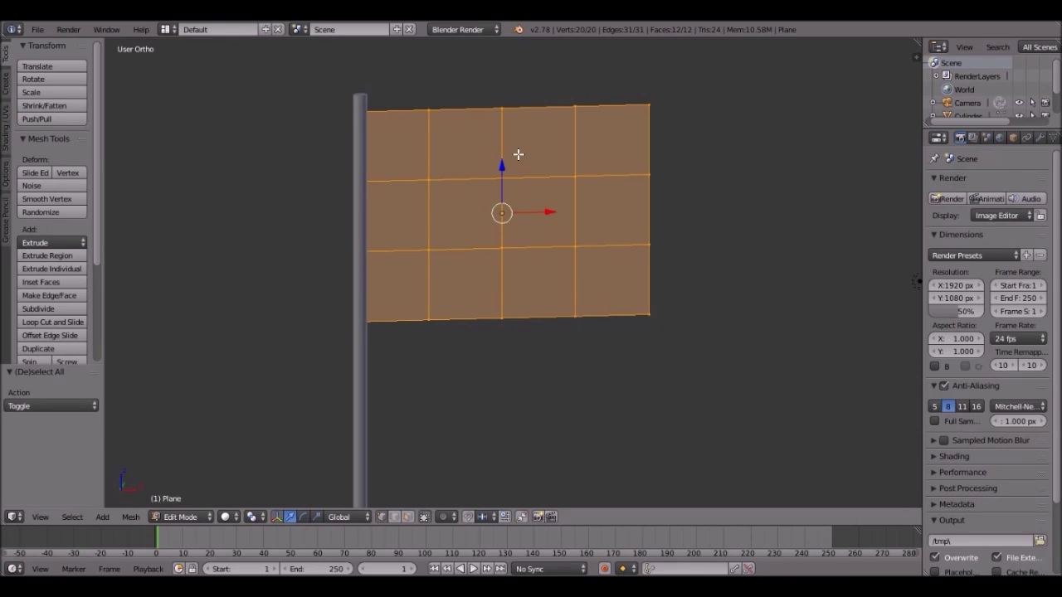
key(w)
click(517, 153)
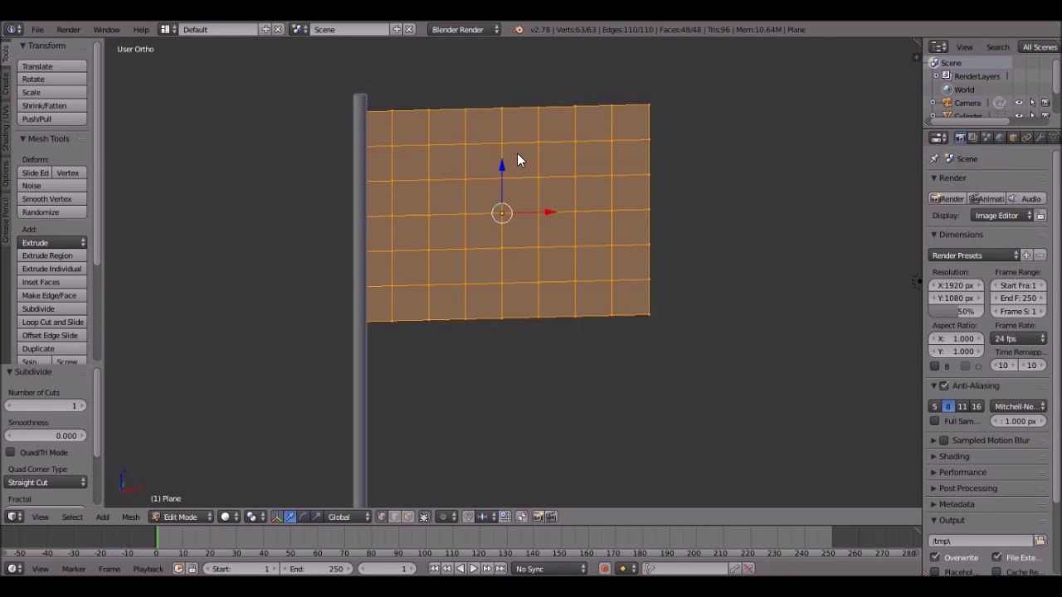
key(w)
click(516, 152)
key(w)
click(518, 154)
middle_drag(619, 206, 579, 177)
key(w)
click(580, 177)
middle_drag(586, 224, 519, 218)
key(Tab)
key(Tab)
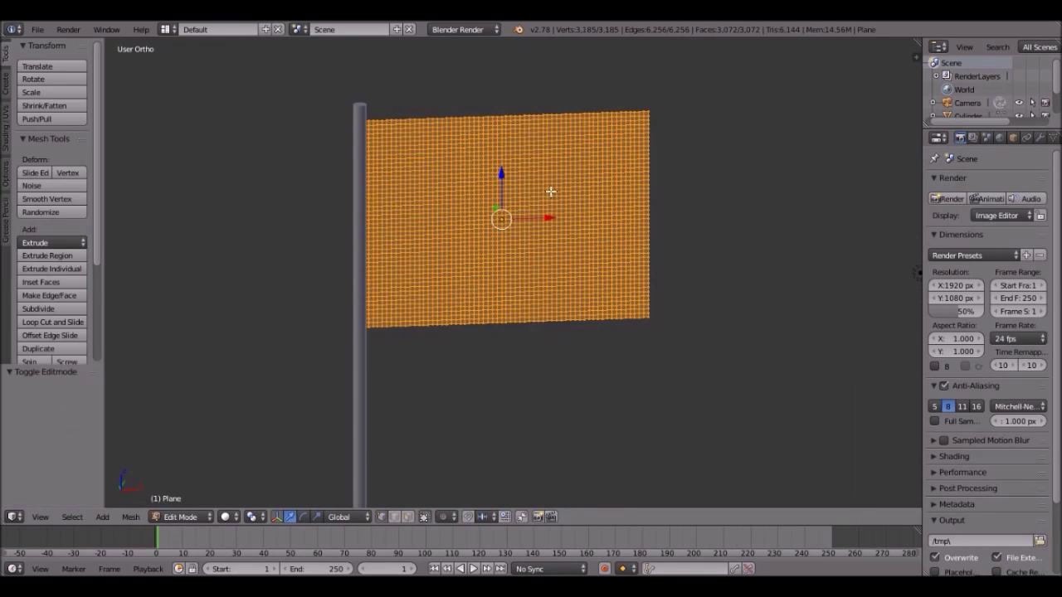
scroll(562, 276, down, 1)
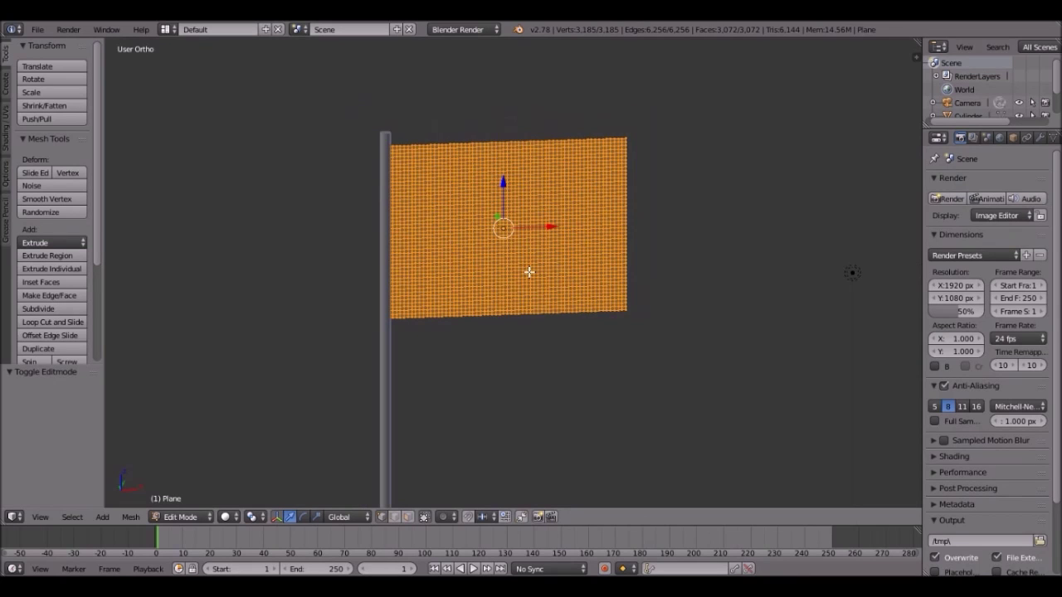
key(Tab)
Step: Widen the properties area and enable Cloth physics on the flag
scroll(531, 268, up, 2)
scroll(624, 282, down, 4)
middle_drag(536, 268, 519, 281)
drag(919, 201, 862, 204)
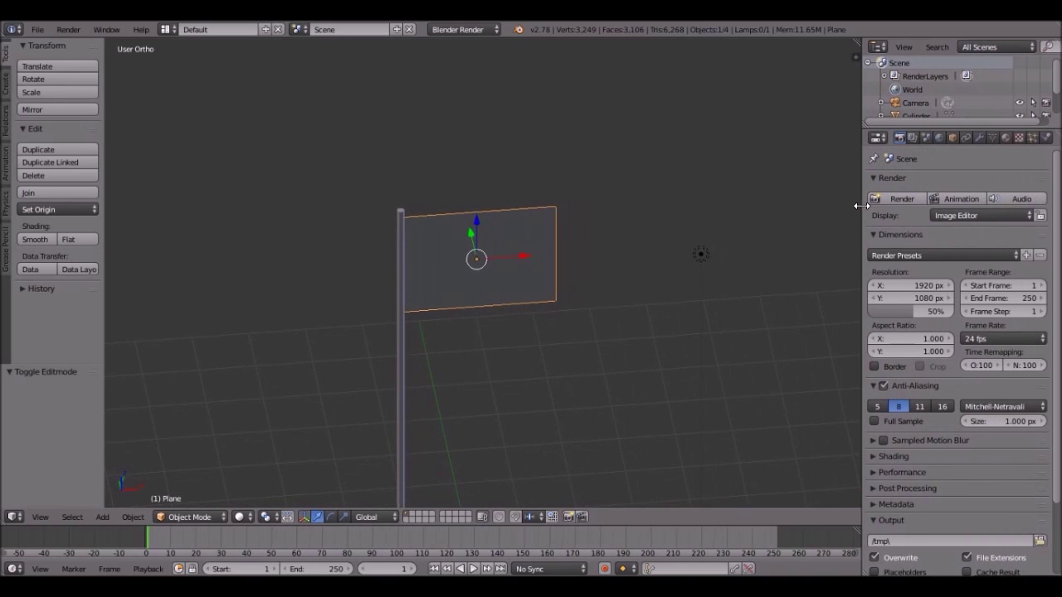
click(1045, 138)
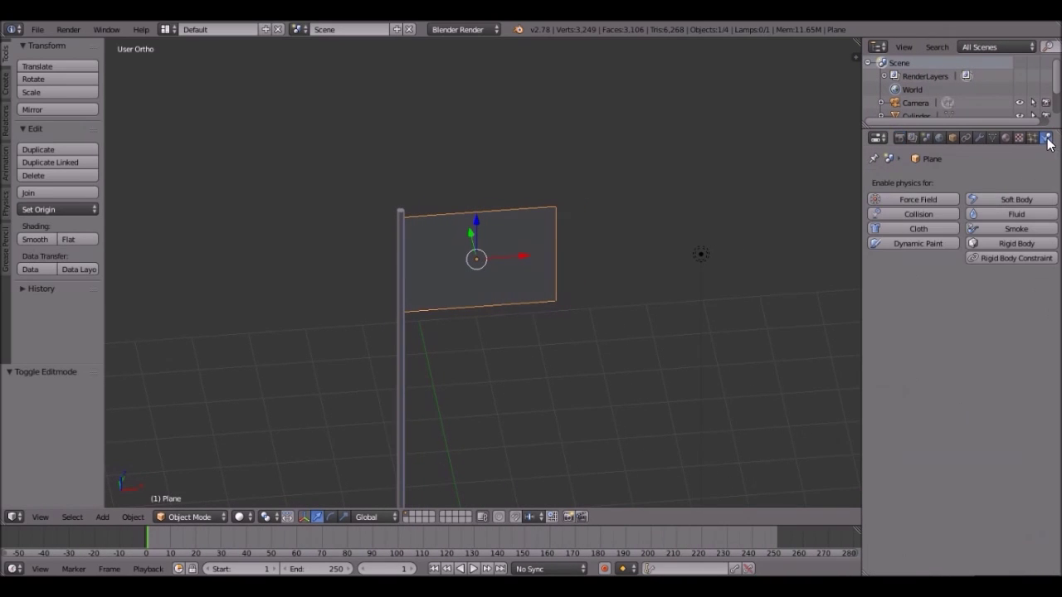
click(925, 229)
middle_drag(675, 327, 669, 282)
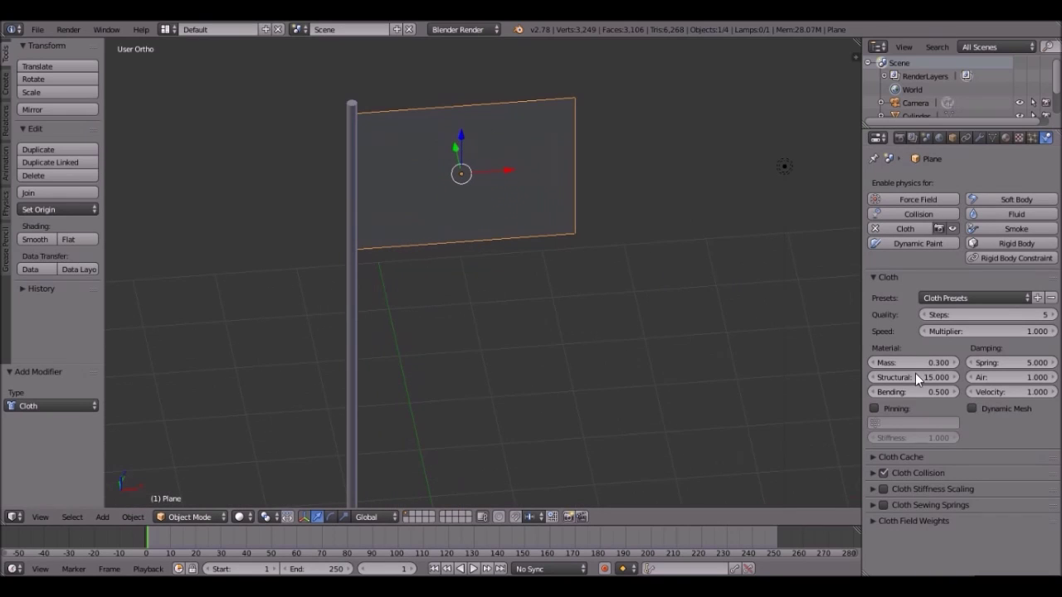
Step: Add a new vertex group to the flag's mesh data
middle_drag(370, 147, 464, 195)
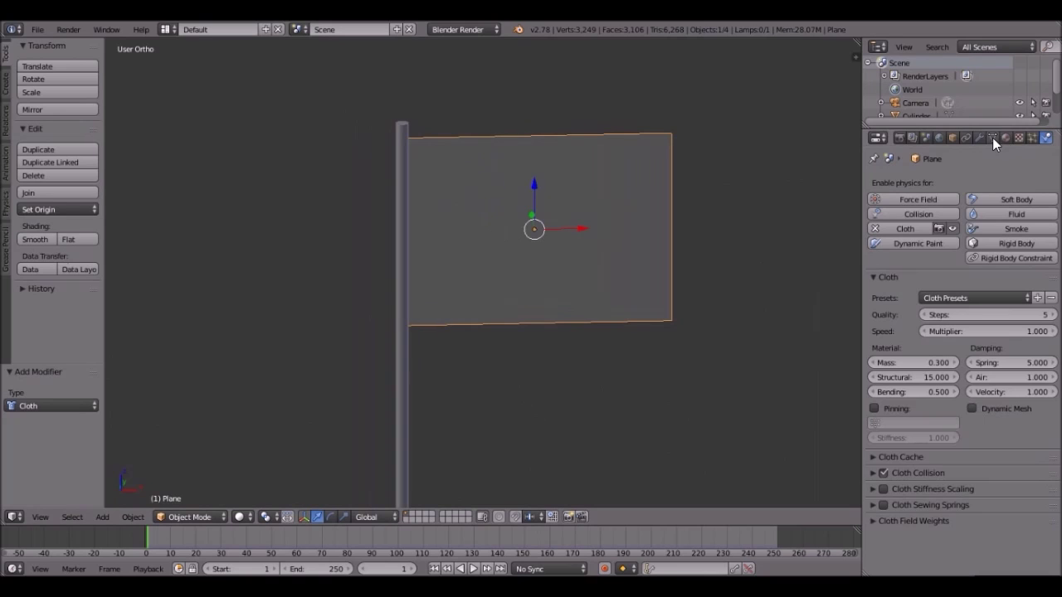
click(992, 137)
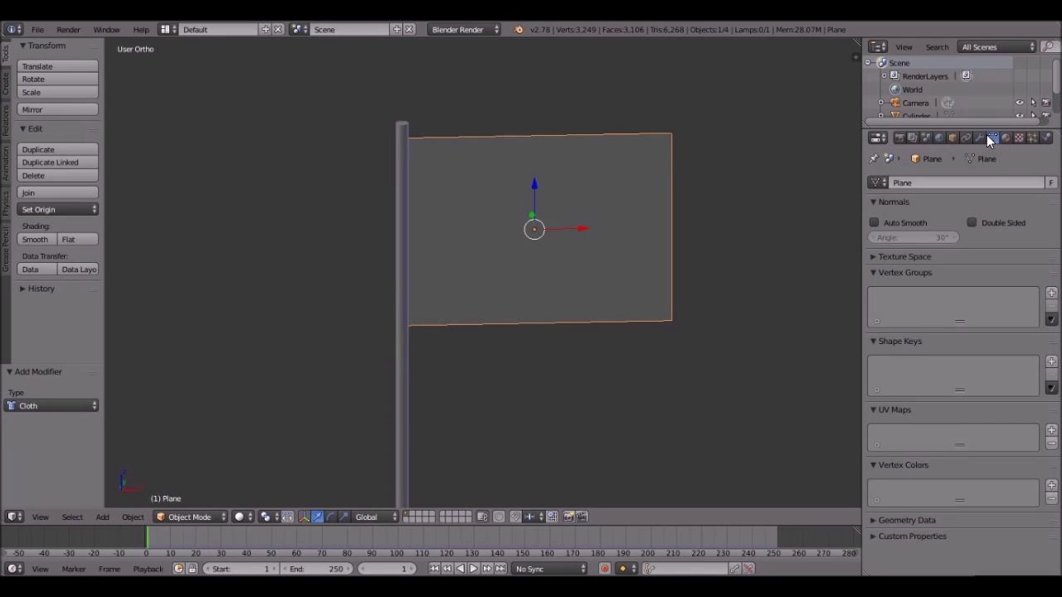
click(1051, 293)
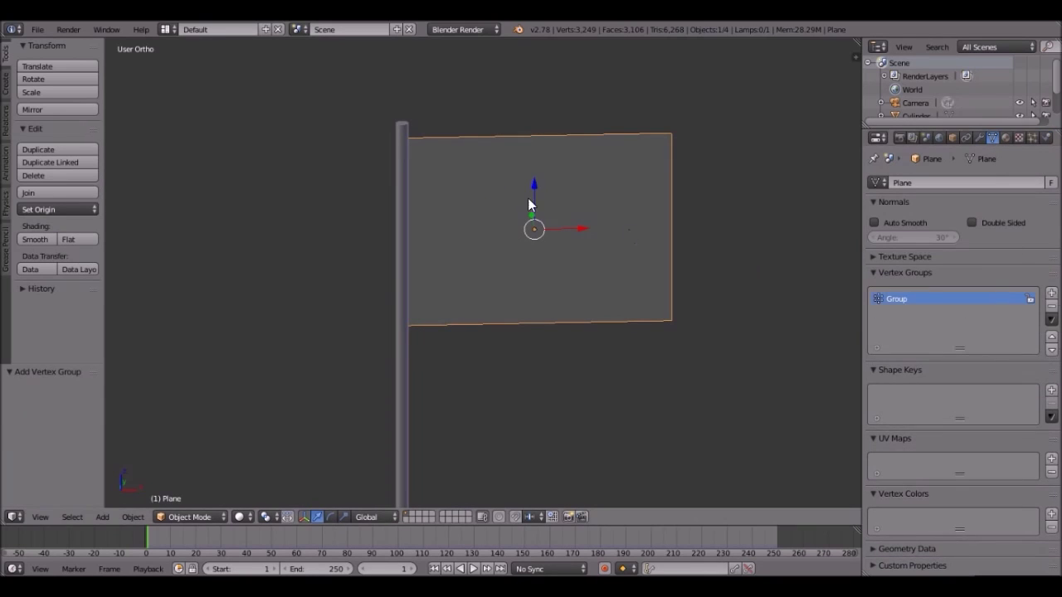
Step: Enter Edit Mode on the flag and display it in wireframe from the front
scroll(497, 186, up, 3)
key(Tab)
scroll(455, 199, down, 4)
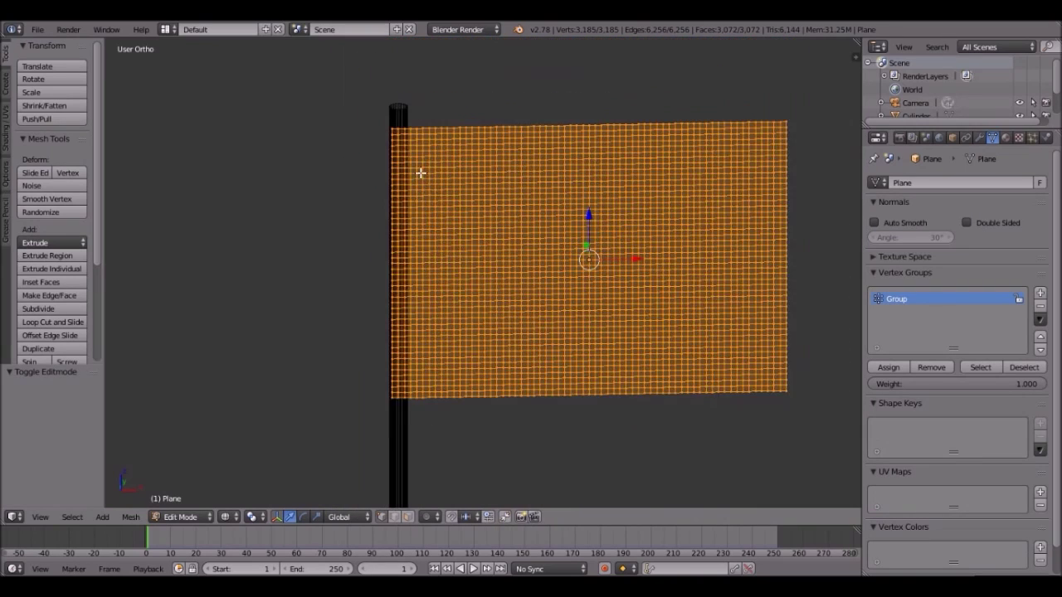
scroll(422, 171, up, 2)
key(KP_1)
scroll(362, 93, down, 2)
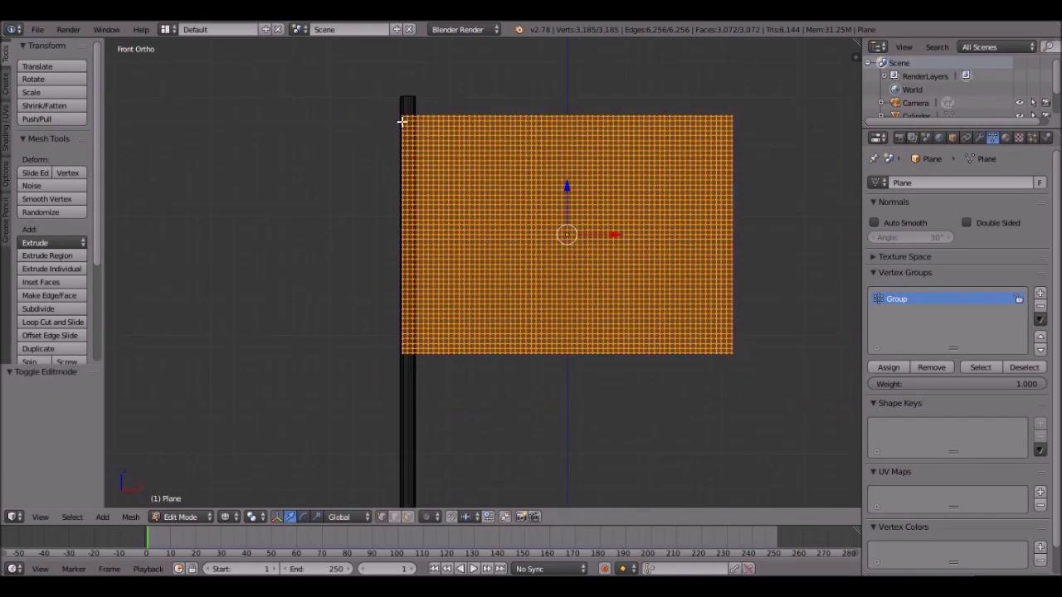
shift+middle_drag(400, 121, 443, 130)
scroll(452, 125, up, 1)
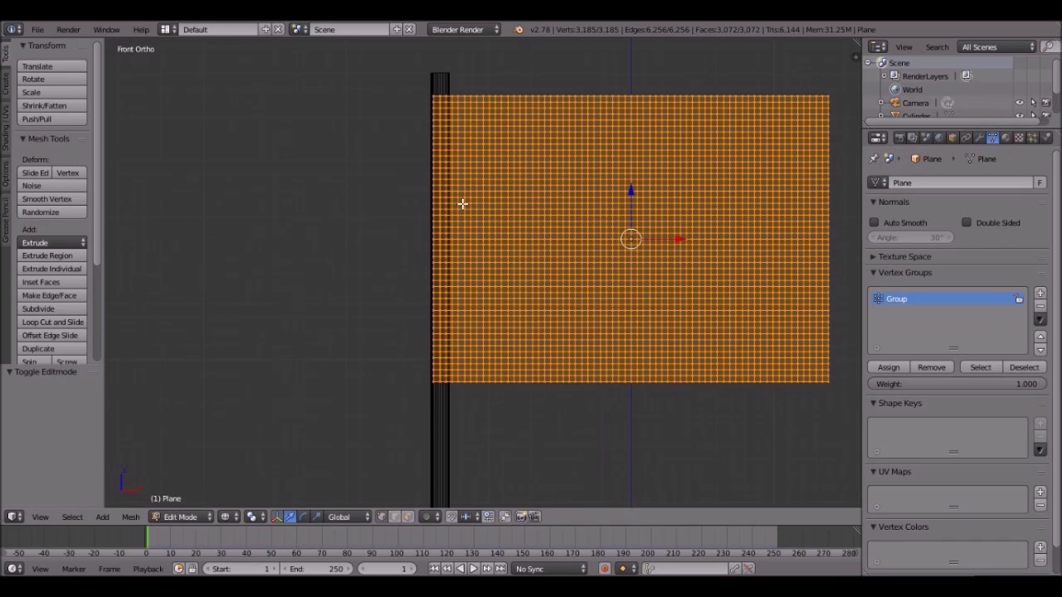
Step: Clear the selection and box-select the two columns of faces along the flag's pole-side edge
key(a)
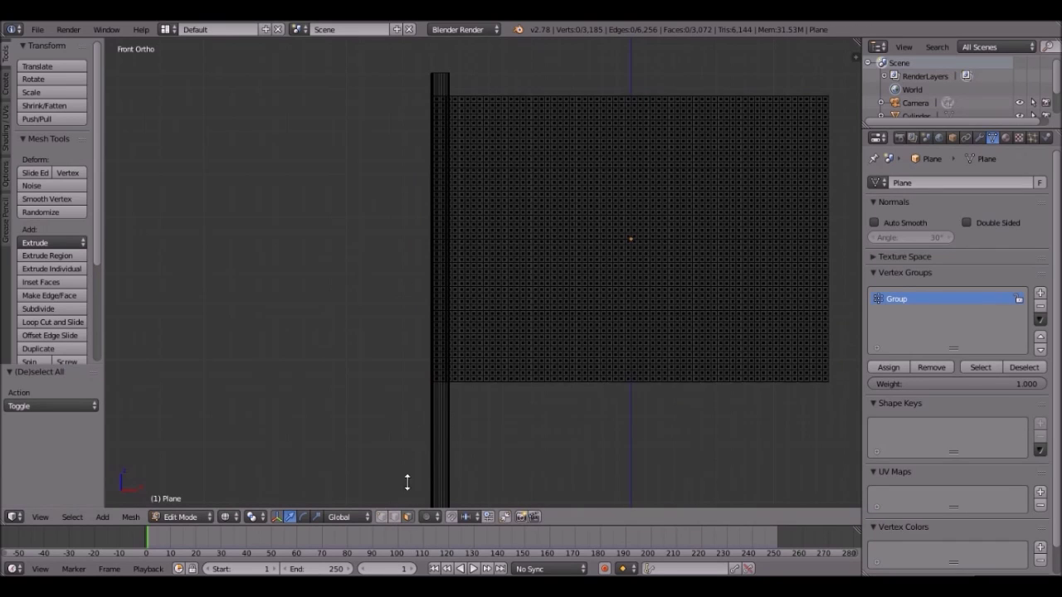
key(b)
drag(398, 79, 447, 434)
scroll(400, 406, up, 3)
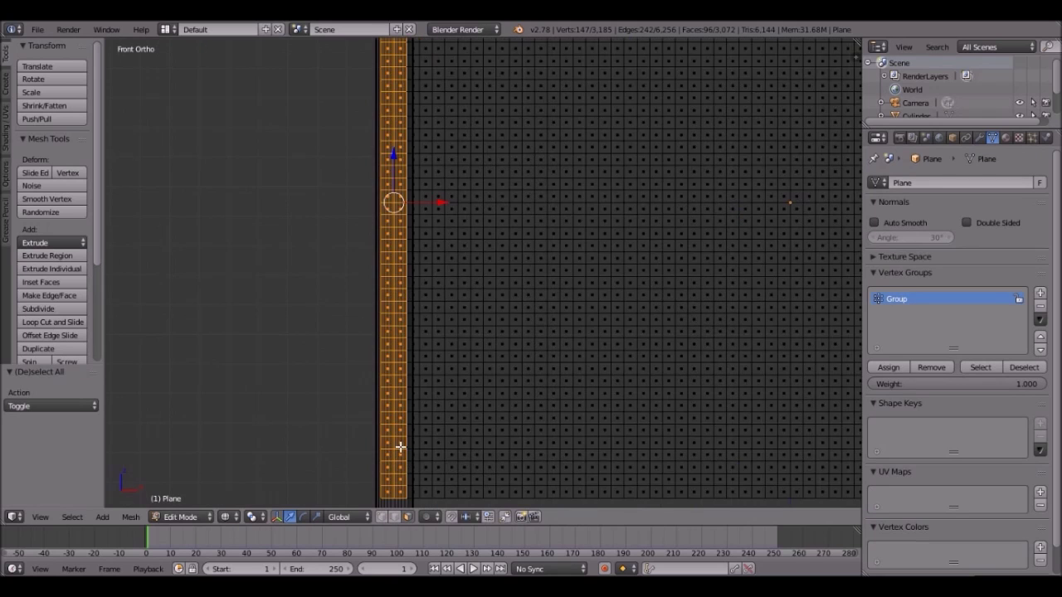
scroll(456, 374, down, 4)
scroll(513, 299, down, 2)
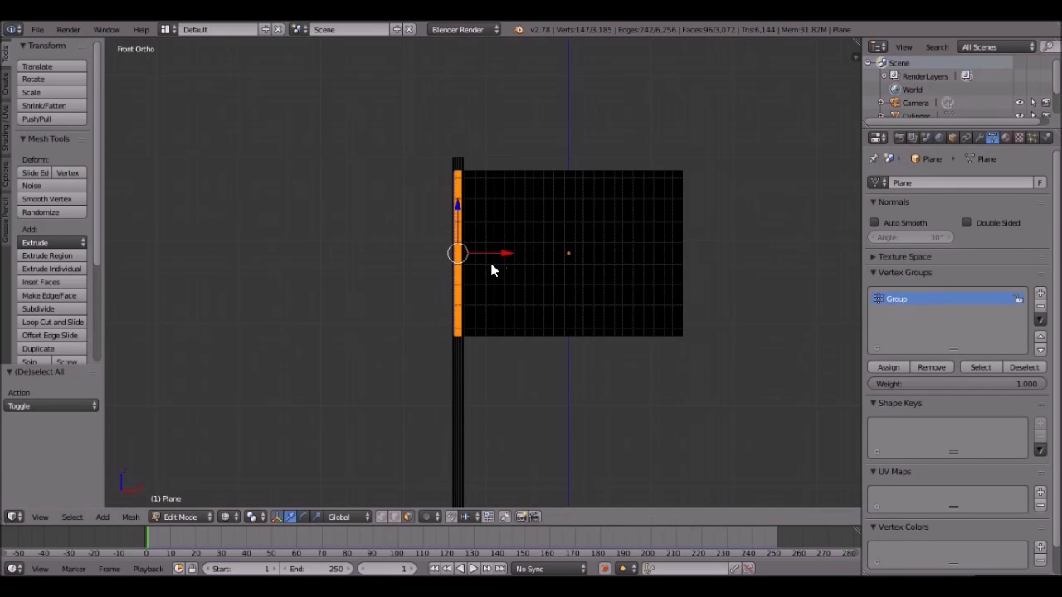
Step: Leave Edit Mode and switch the flag to Weight Paint mode to examine the vertex group weights along its pole-side edge
key(Tab)
scroll(573, 247, up, 1)
key(z)
mouse_move(573, 246)
middle_down()
mouse_move(590, 277)
mouse_move(581, 286)
middle_up()
click(189, 517)
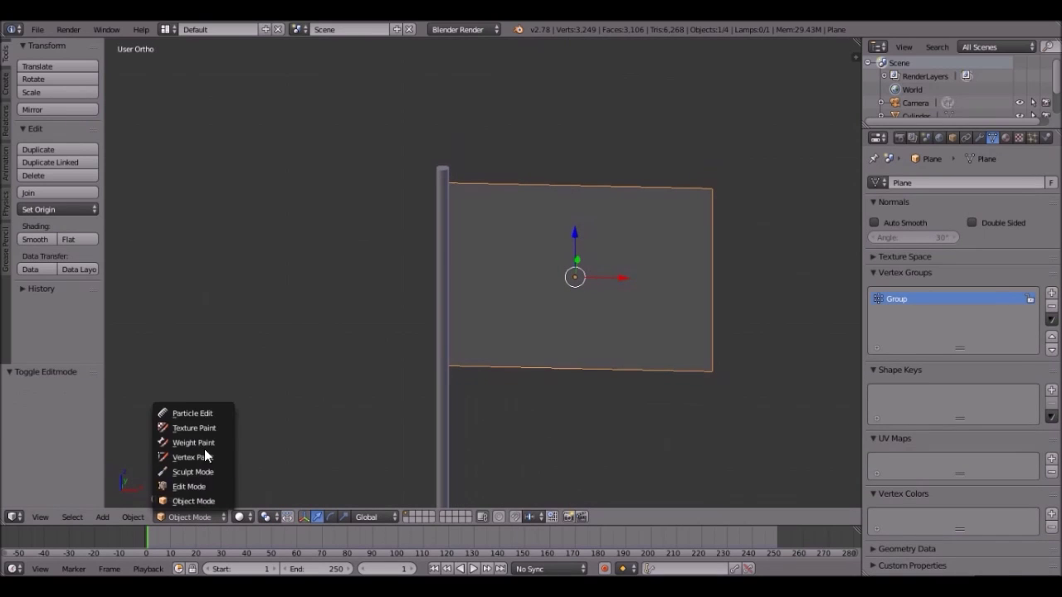
key(Return)
scroll(565, 295, up, 3)
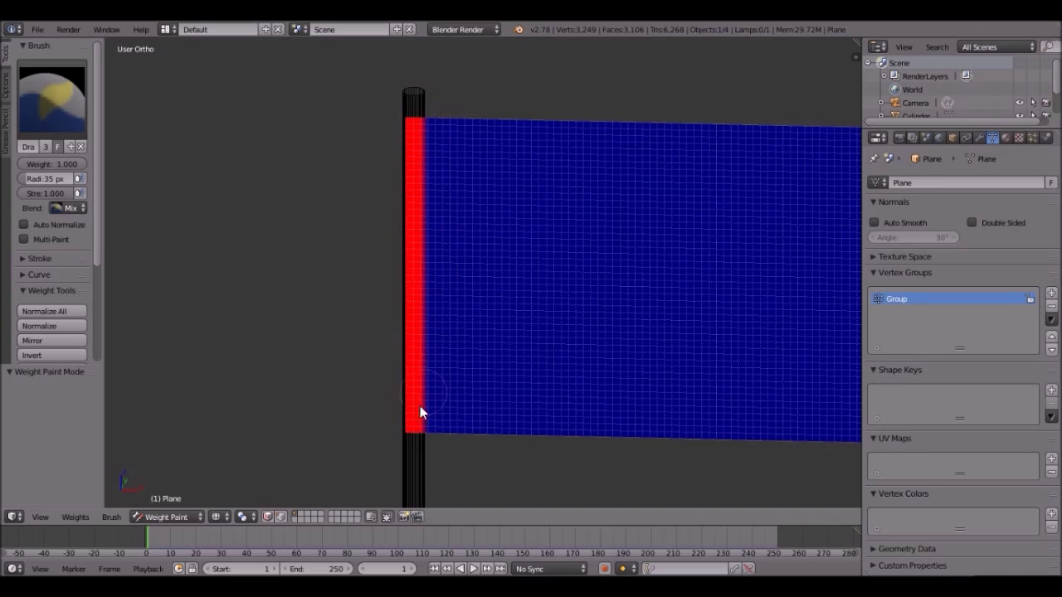
Step: Enable Pinning in the flag's Cloth physics and use the vertex group named Group as the pinned vertices
key(z)
click(1046, 137)
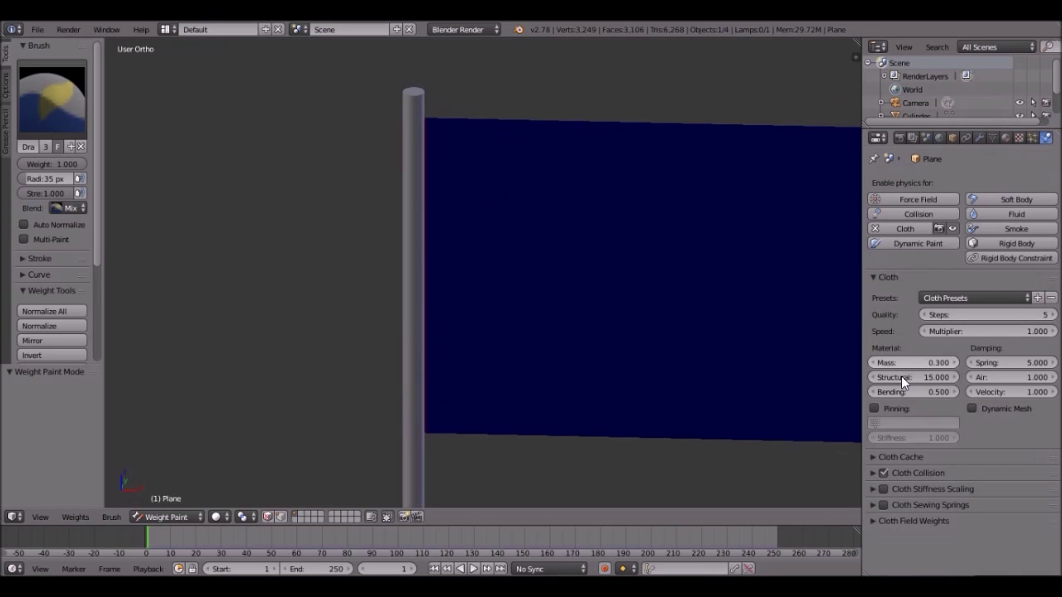
click(874, 408)
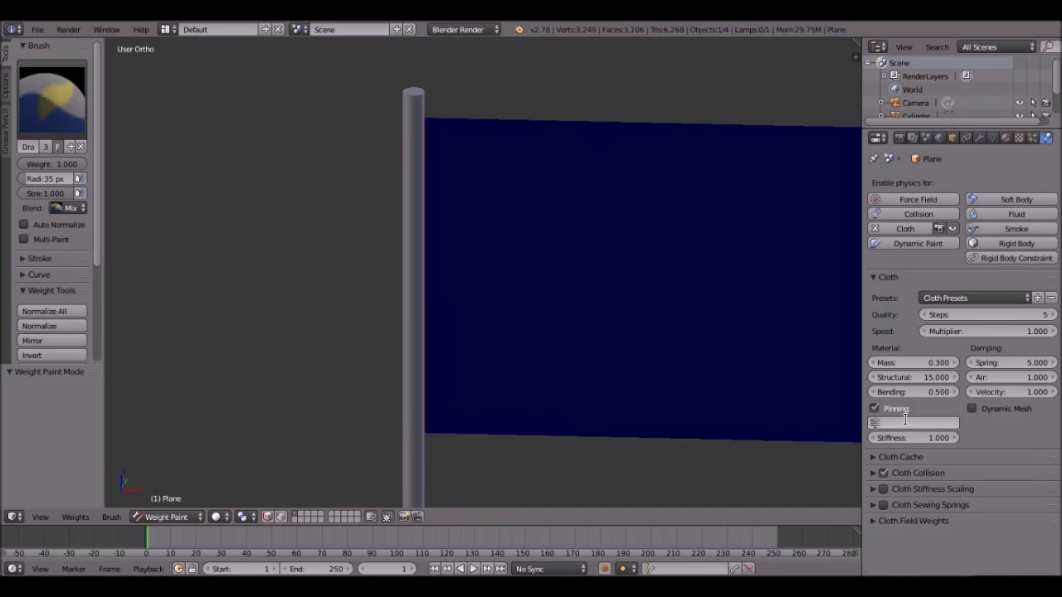
click(908, 423)
click(888, 442)
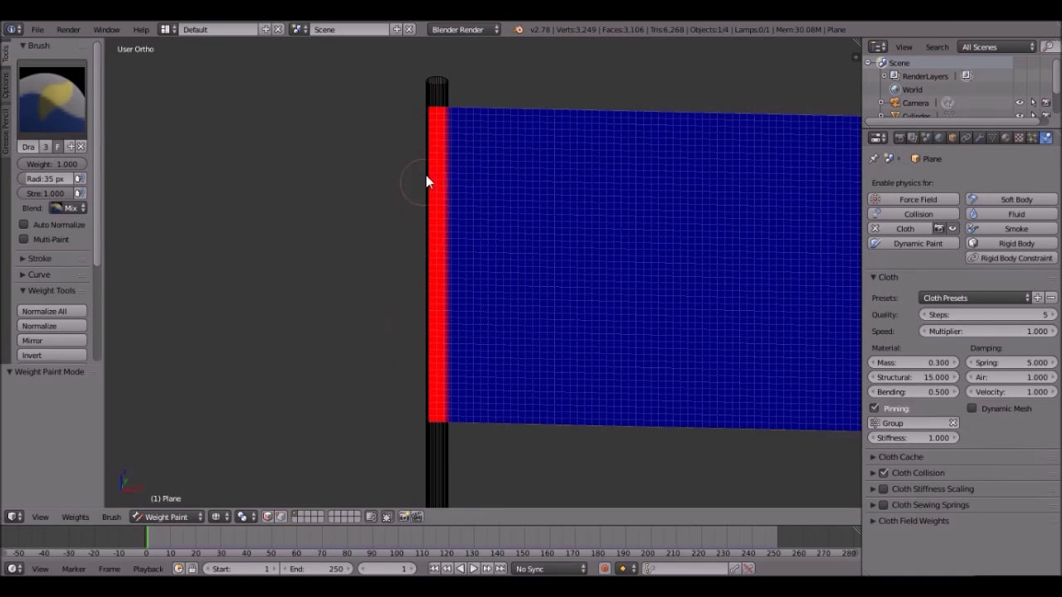
Step: Restore the solid display and return the flag from Weight Paint mode to Object Mode
key(space)
key(Escape)
shift+middle_drag(645, 222, 452, 189)
key(z)
scroll(472, 246, down, 2)
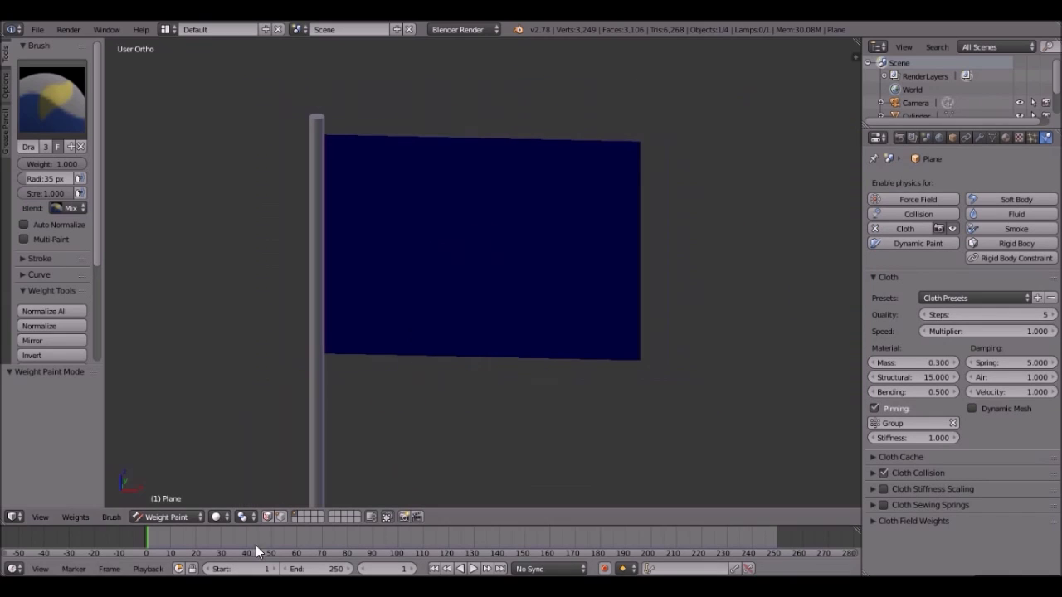
click(191, 518)
click(200, 501)
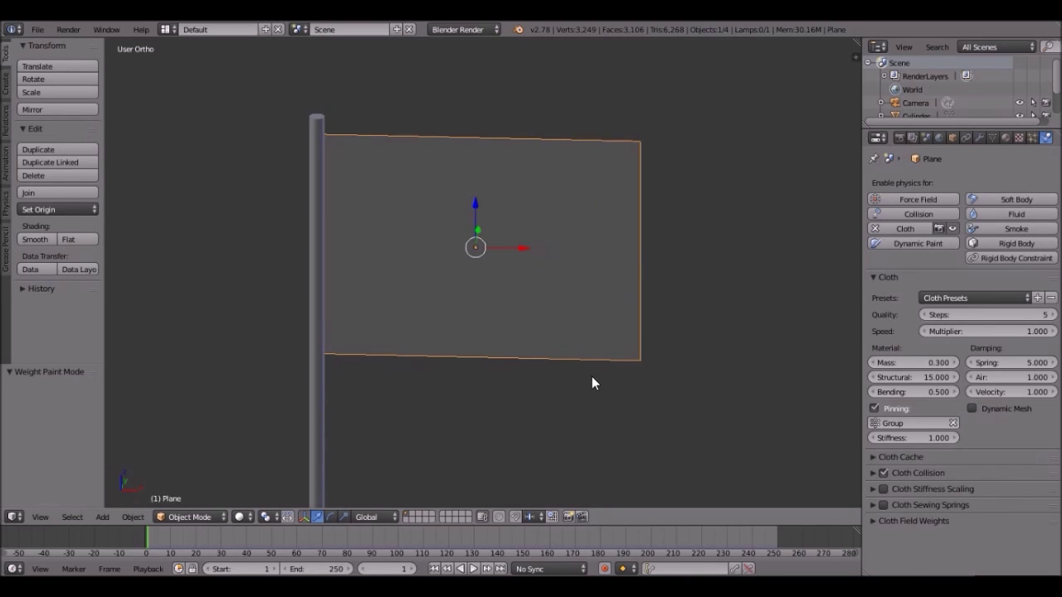
Step: Set the flag's cloth mass to 0.1
middle_drag(415, 147, 554, 188)
scroll(446, 236, down, 2)
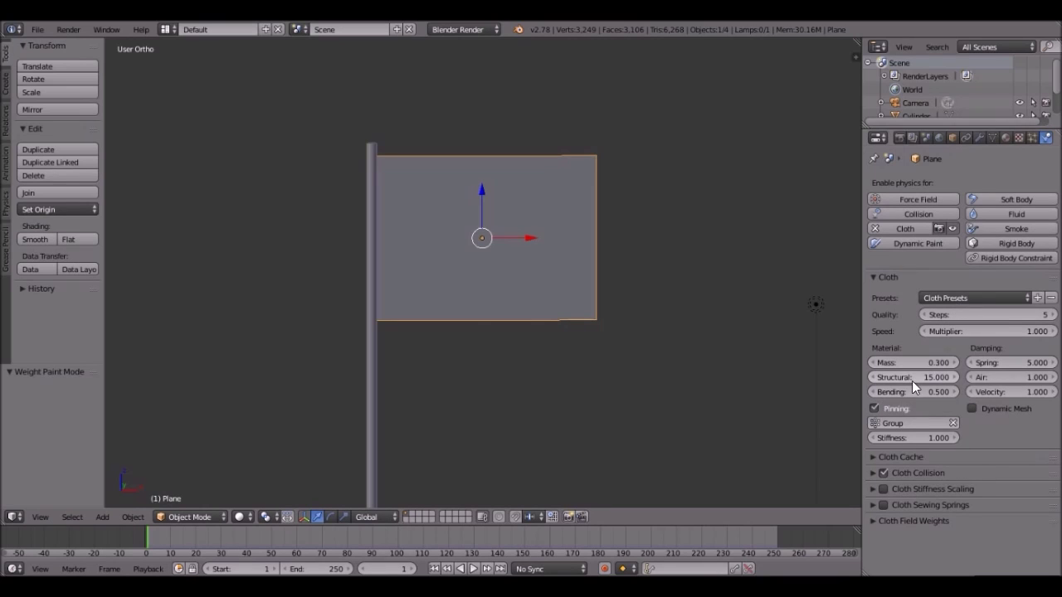
click(874, 363)
click(874, 363)
Step: Enable Self Collision on the flag's cloth, raising the collision quality by two and the self-collision quality by one
click(929, 475)
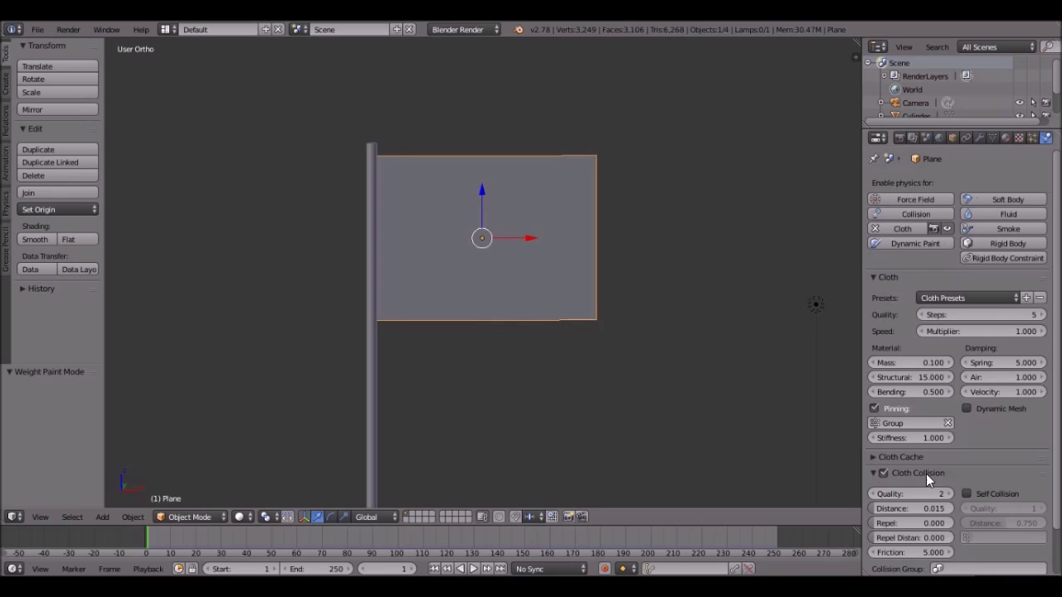
scroll(974, 429, down, 2)
click(966, 443)
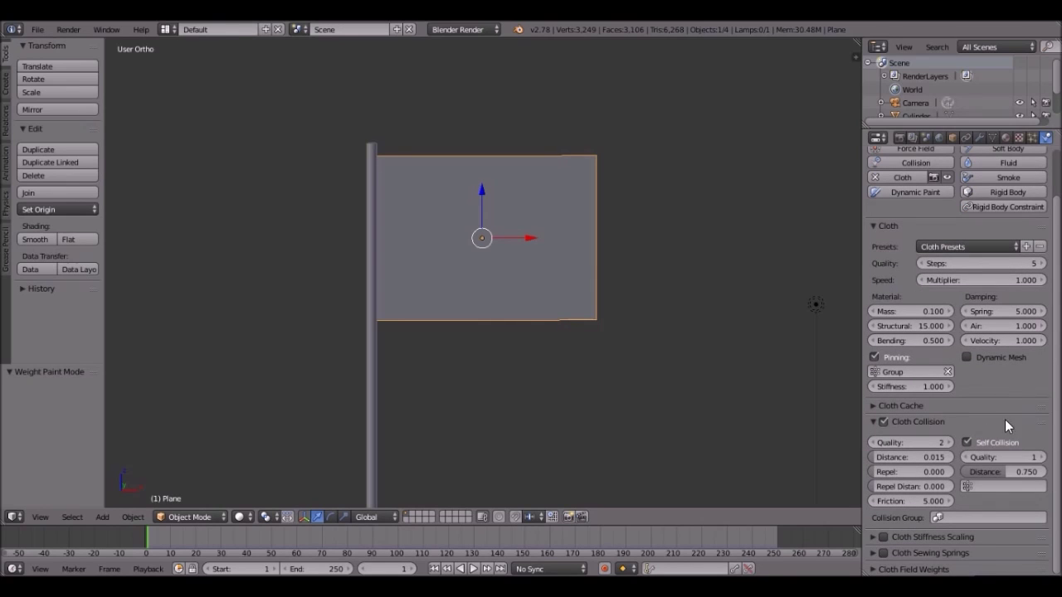
scroll(629, 201, up, 1)
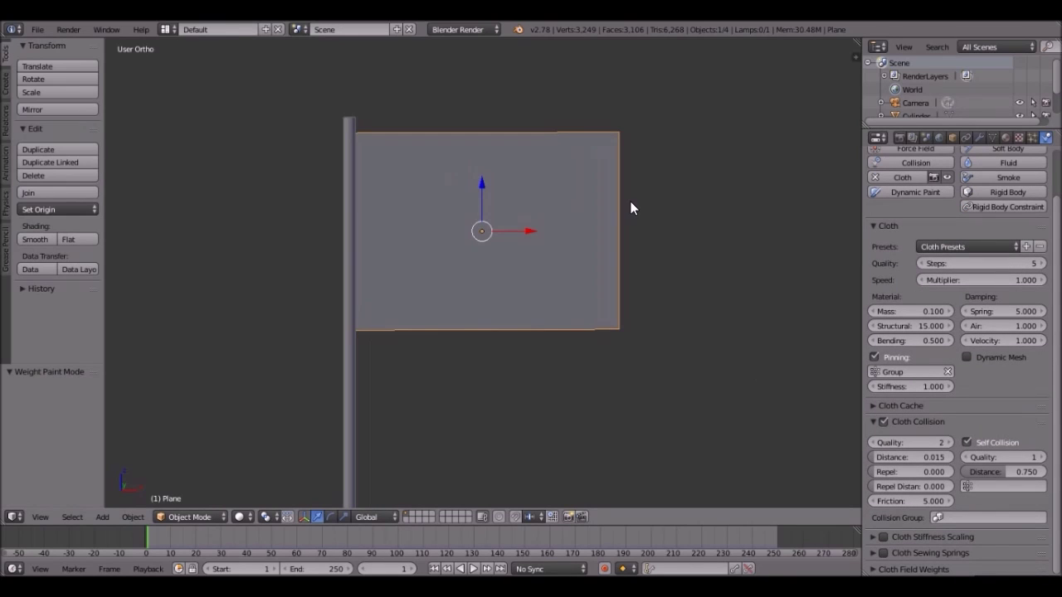
click(947, 443)
click(948, 442)
click(1041, 457)
click(1041, 457)
click(918, 421)
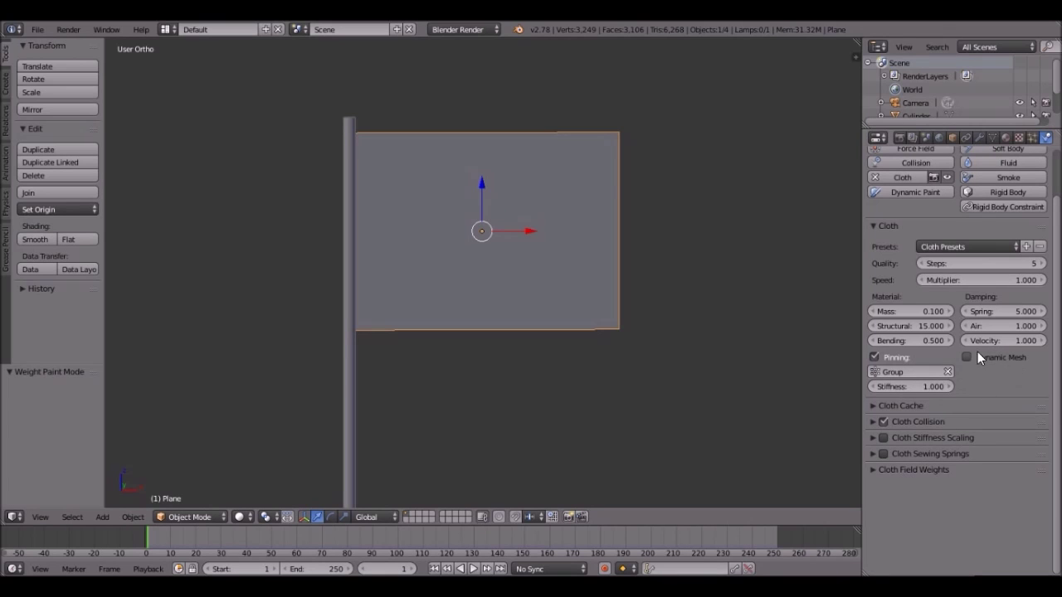
scroll(611, 268, down, 4)
scroll(988, 328, up, 2)
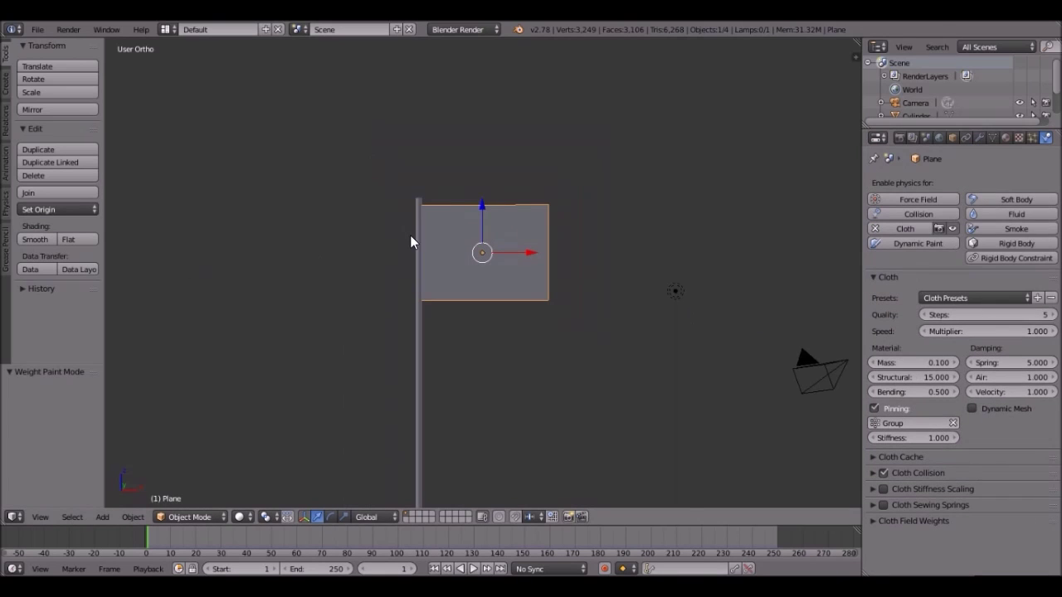
key(shift+a)
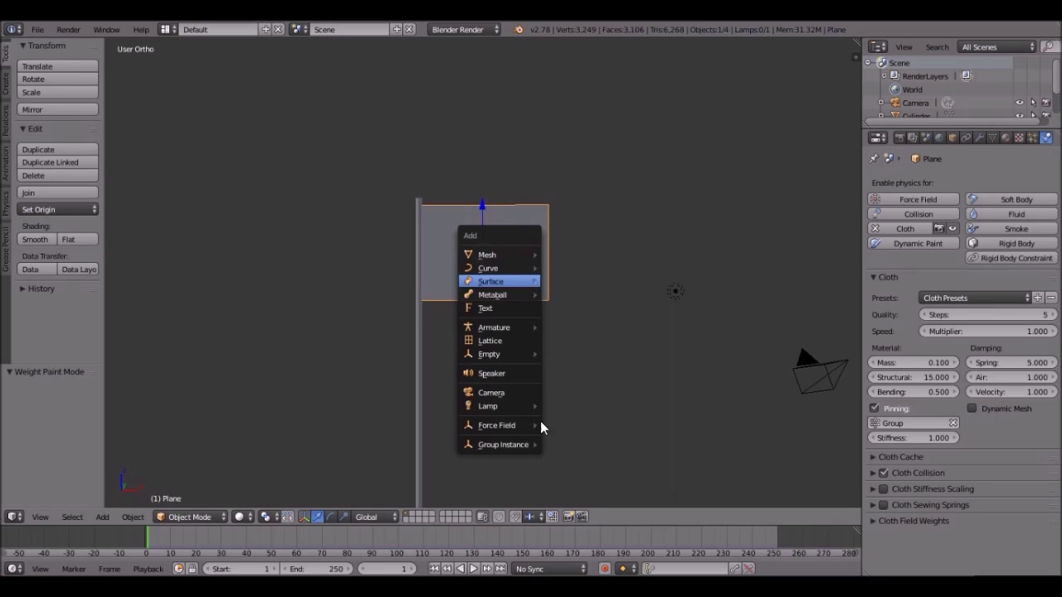
mouse_move(514, 426)
key(shift+a)
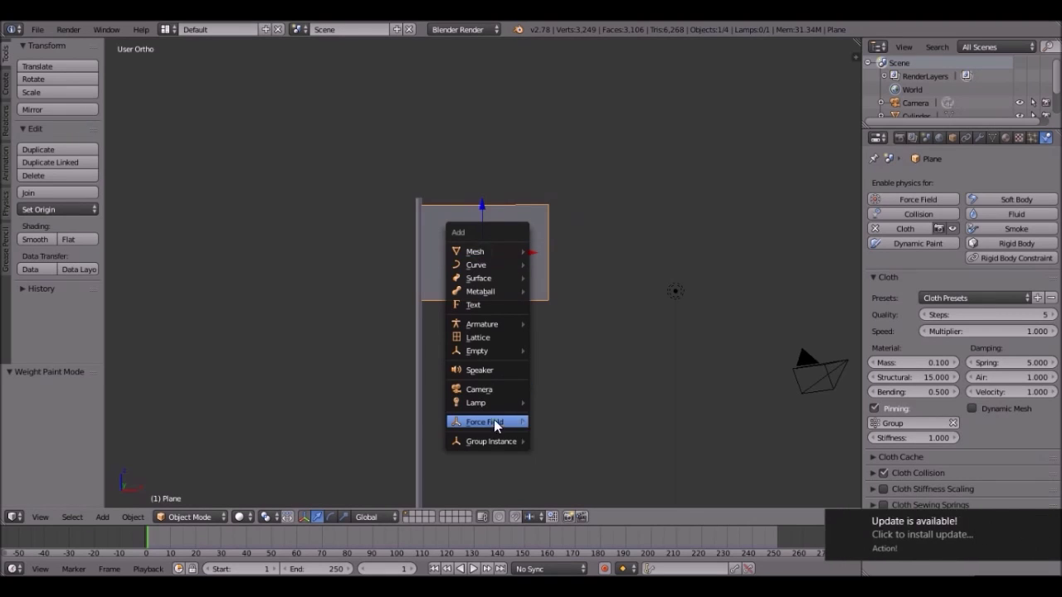
click(1052, 527)
scroll(472, 291, up, 1)
key(shift+a)
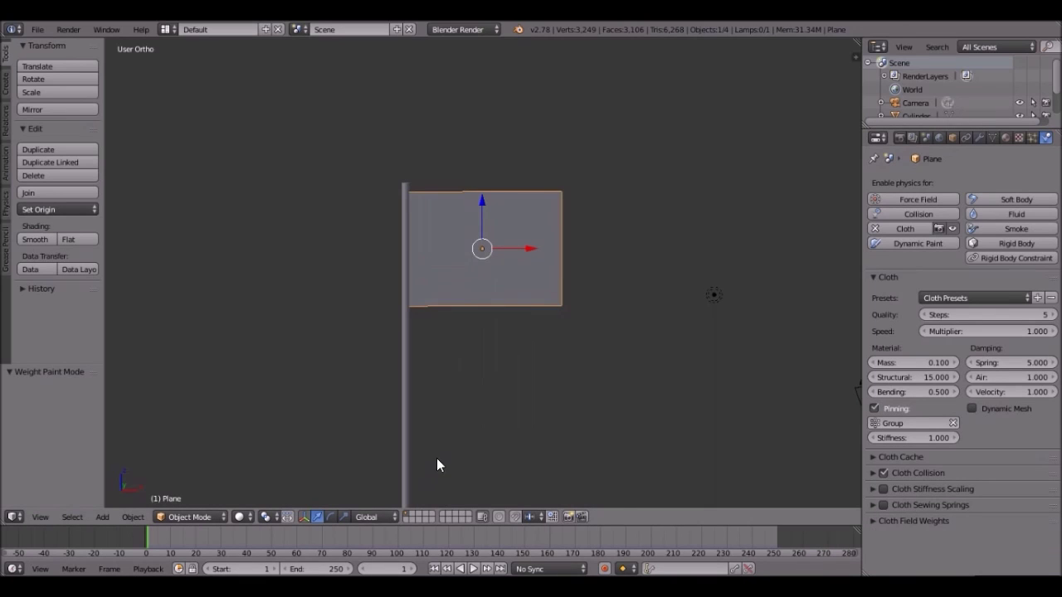
Step: Add a Wind force field at the scene origin
key(shift+a)
mouse_move(419, 542)
click(491, 382)
scroll(504, 320, down, 5)
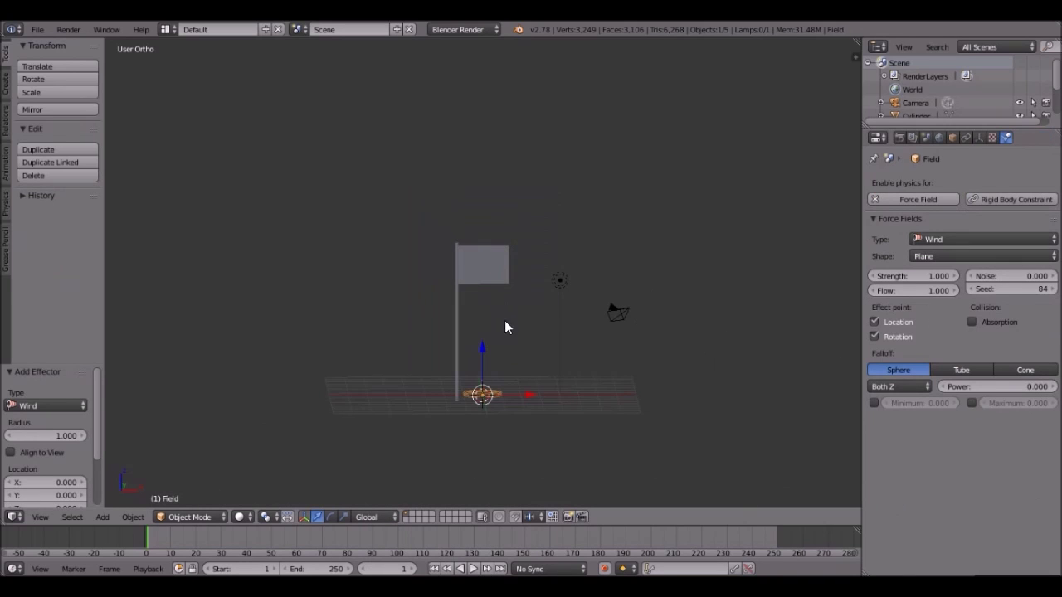
Step: In the front view, move the wind field about -5.8 units in X and 6 in Z, and rotate it about 92° toward the flag
key(KP_1)
scroll(516, 402, up, 5)
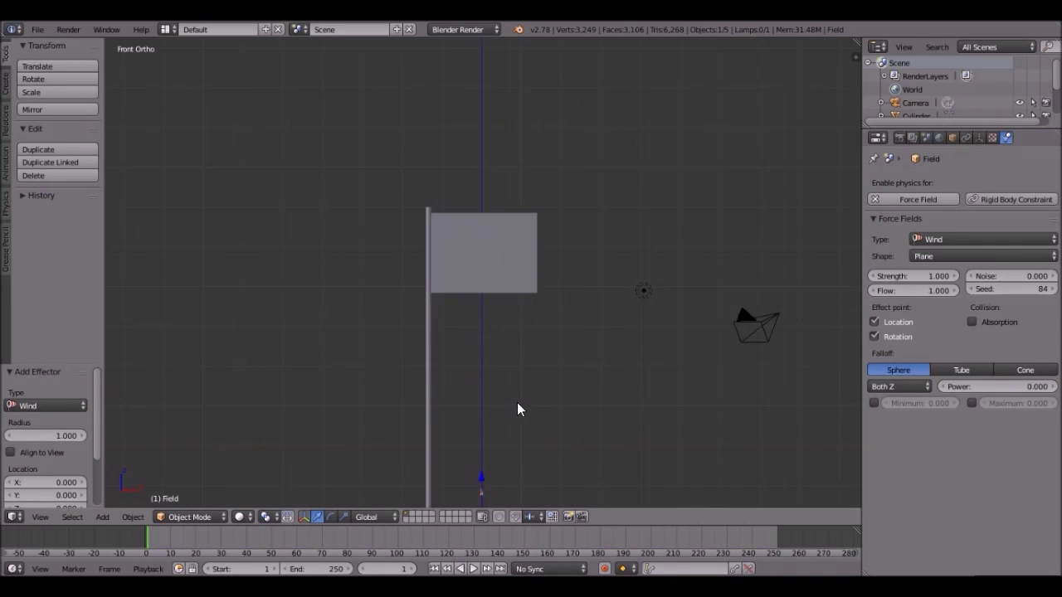
shift+middle_drag(531, 423, 554, 234)
scroll(554, 234, down, 3)
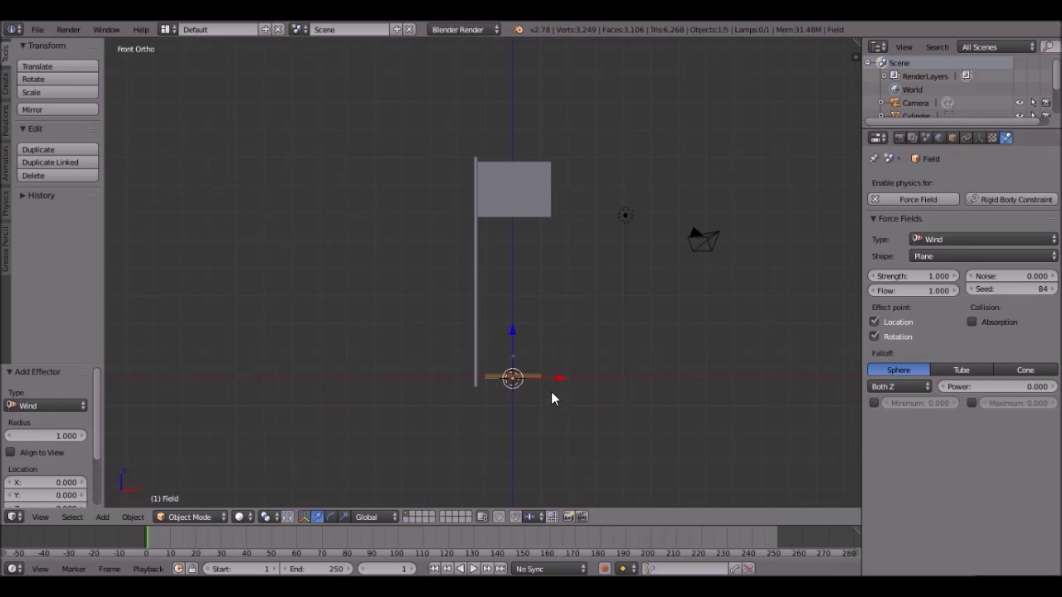
key(g)
click(397, 234)
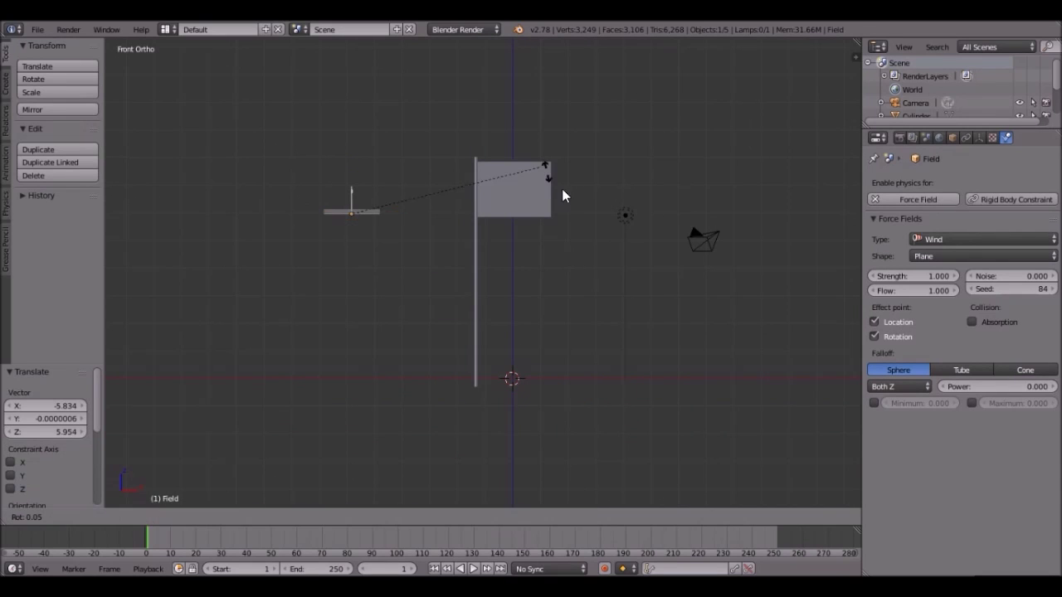
key(r)
click(397, 426)
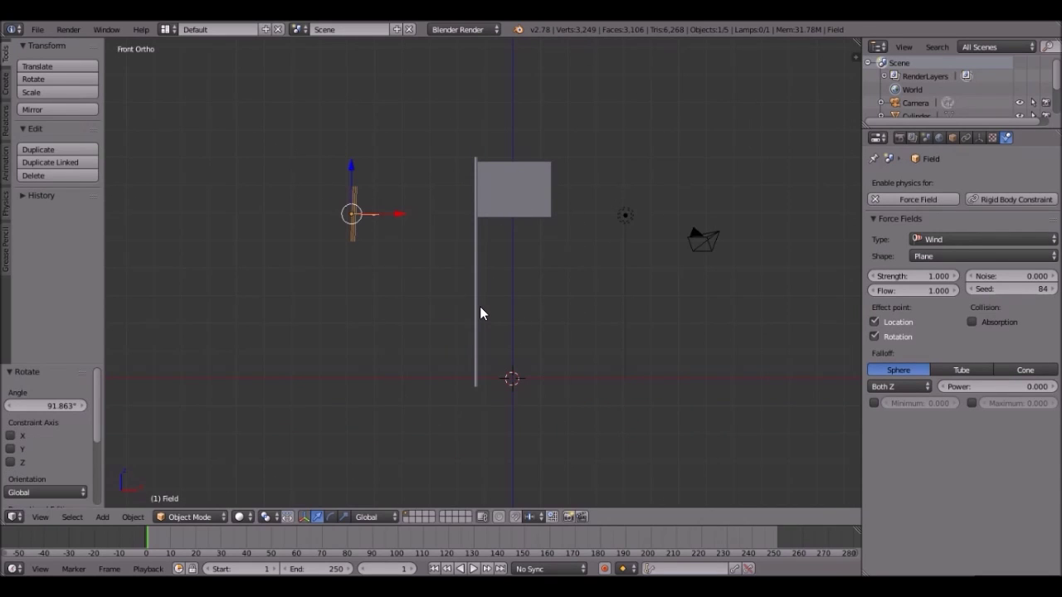
Step: In the wireframe top view, shift the wind field about 0.24 units in X and -0.75 units in Y
key(KP_7)
scroll(483, 273, up, 3)
key(z)
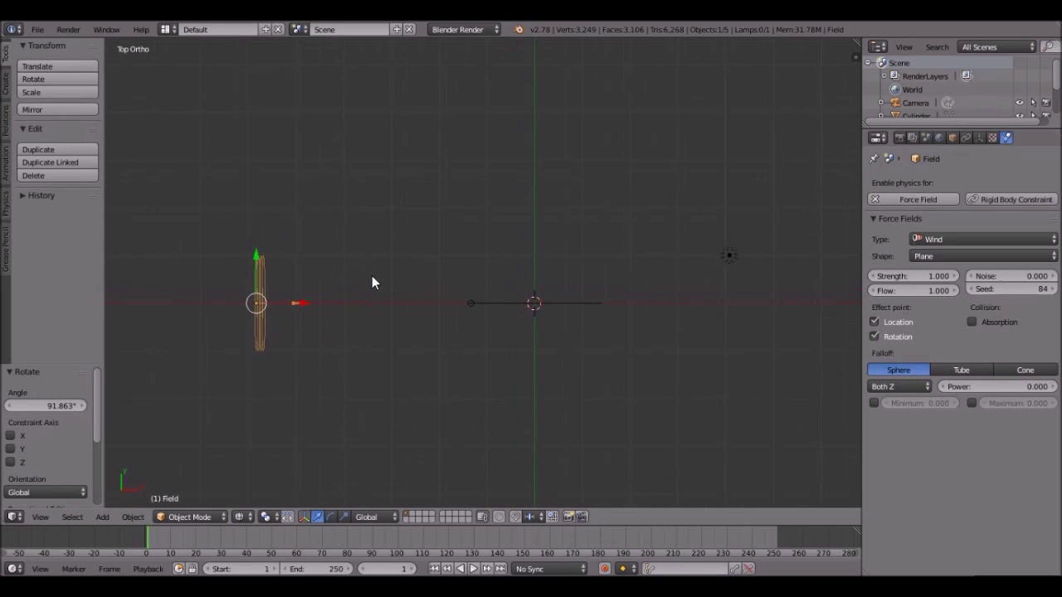
shift+middle_drag(372, 276, 380, 224)
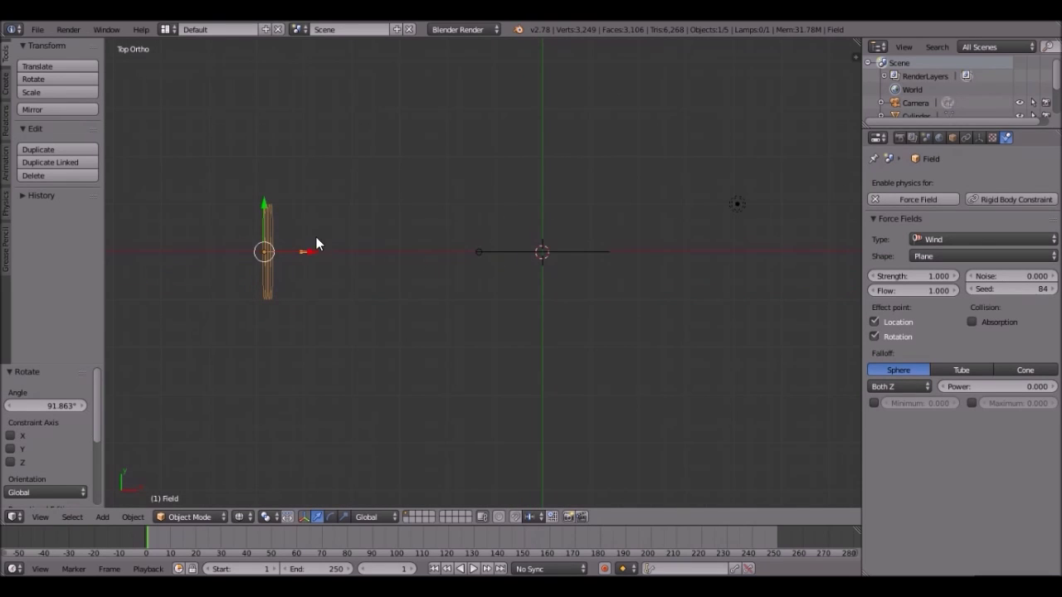
key(g)
click(327, 272)
Step: Rotate the wind field about -8.7° in the top view so that it is angled toward the flag
scroll(455, 257, up, 2)
key(r)
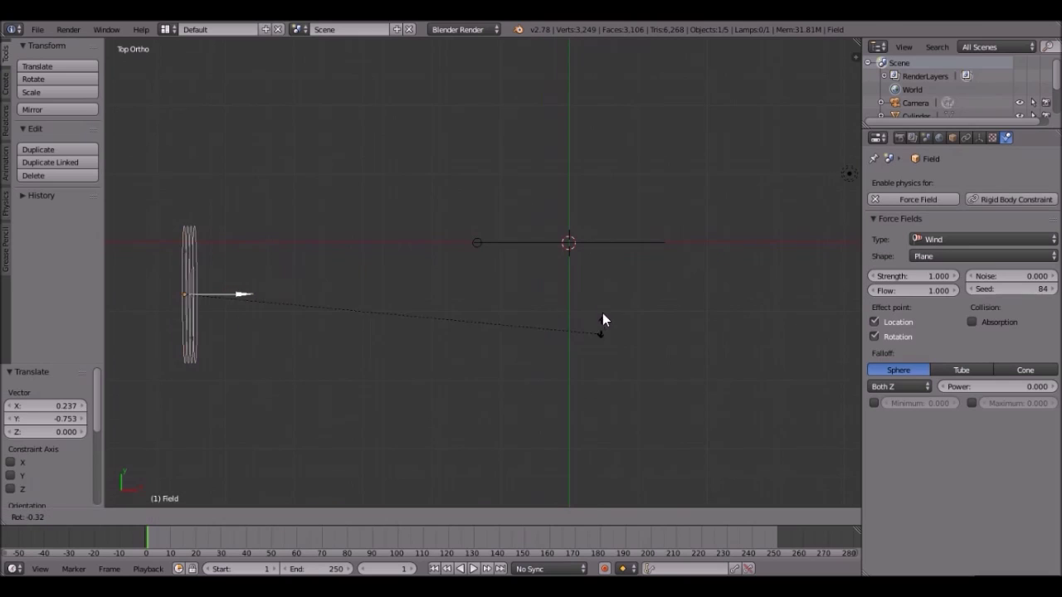
click(548, 285)
scroll(357, 231, down, 2)
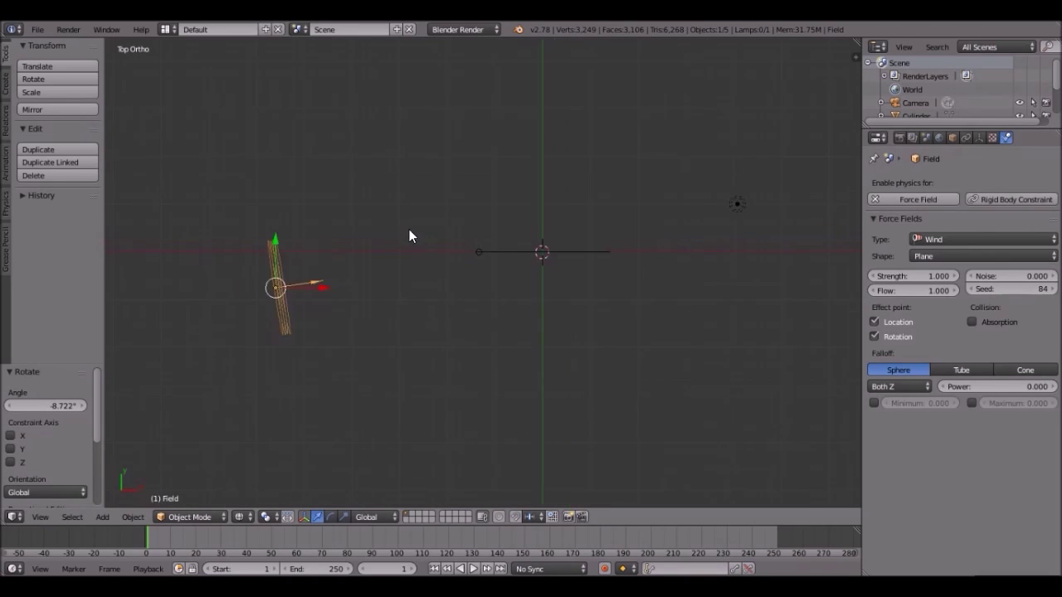
key(g)
right_click(293, 297)
scroll(427, 254, up, 1)
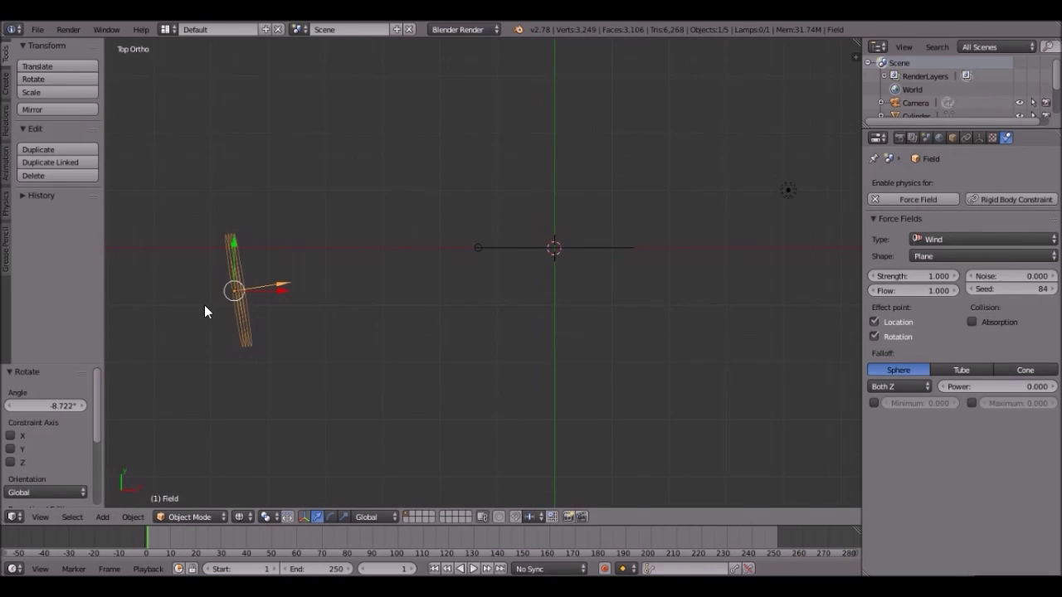
Step: In the front view, raise the wind field about 1.06 units along Z and rotate it by -2°
middle_drag(484, 284, 485, 147)
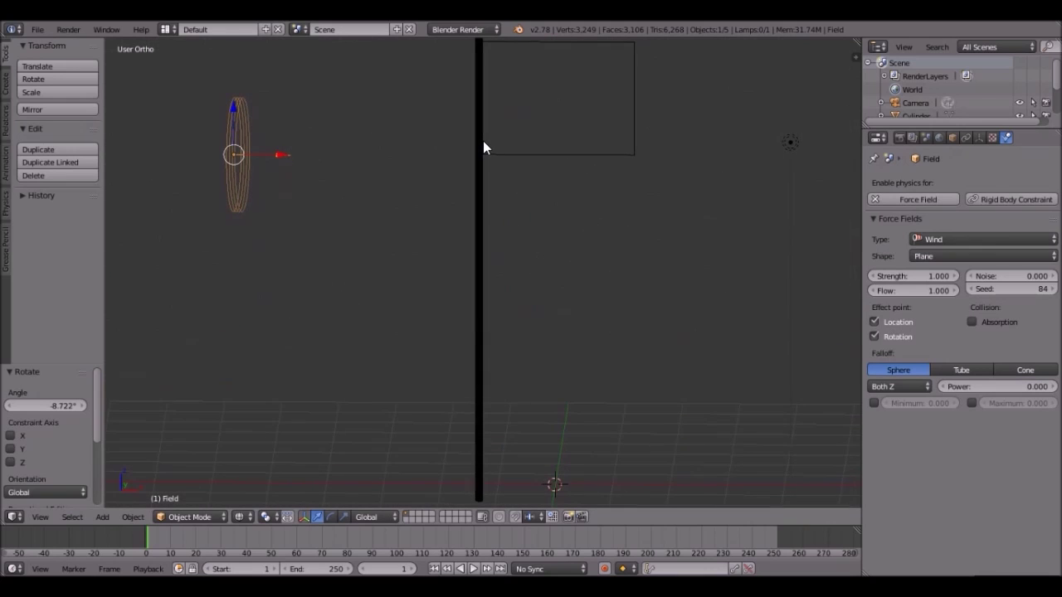
key(KP_1)
key(g)
key(z)
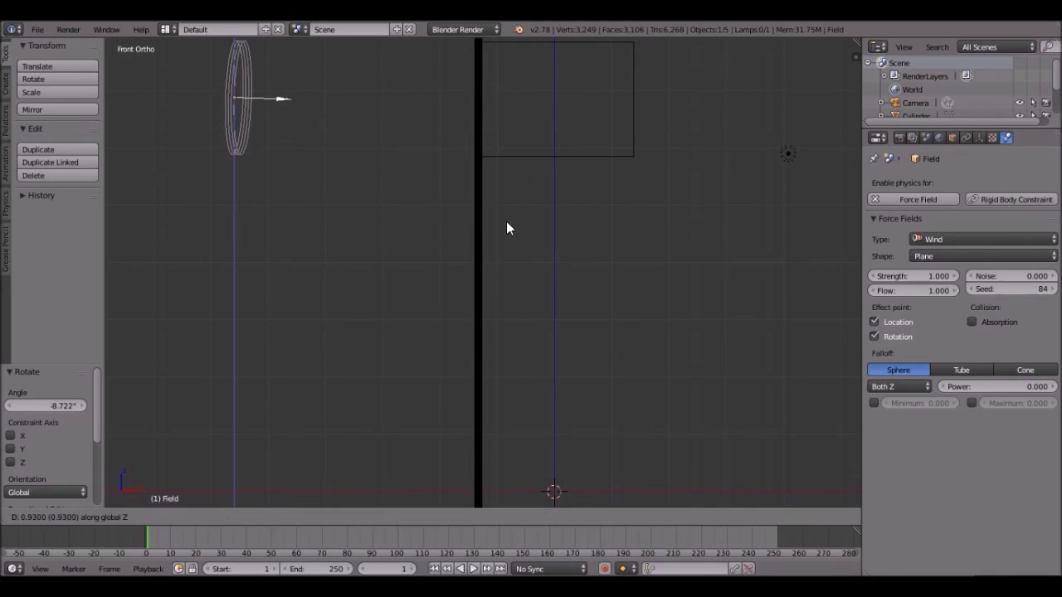
click(520, 209)
shift+middle_drag(620, 122, 612, 168)
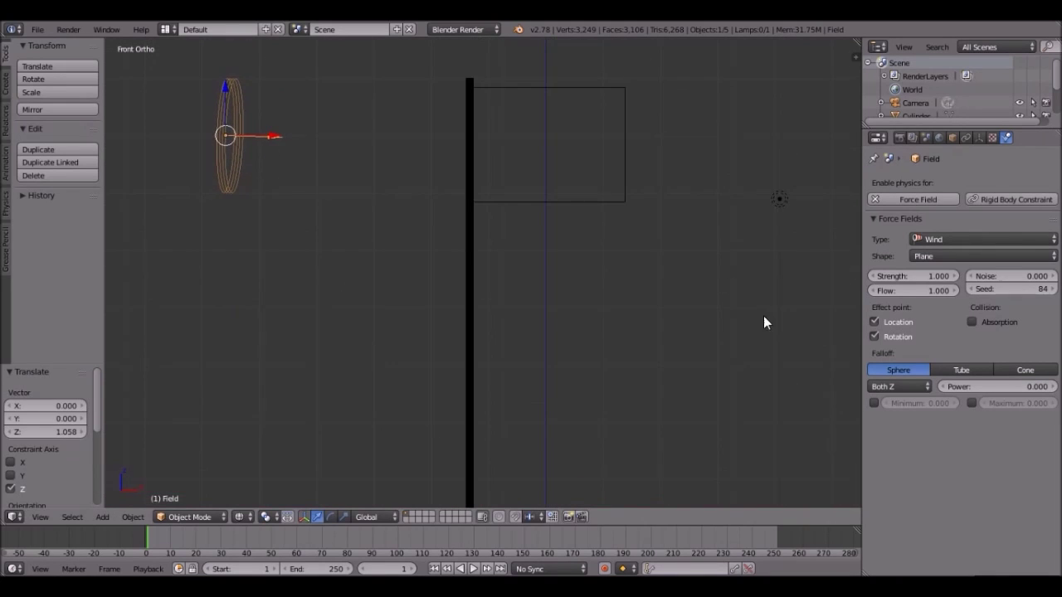
key(r)
click(721, 249)
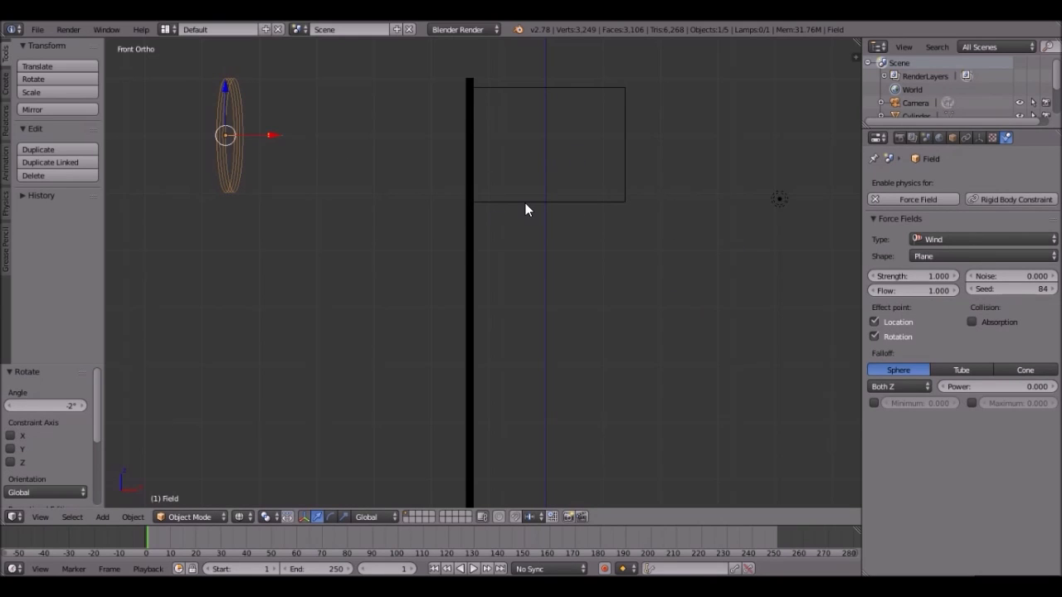
Step: Set the wind field's strength to 2800 and its noise to 4
click(906, 276)
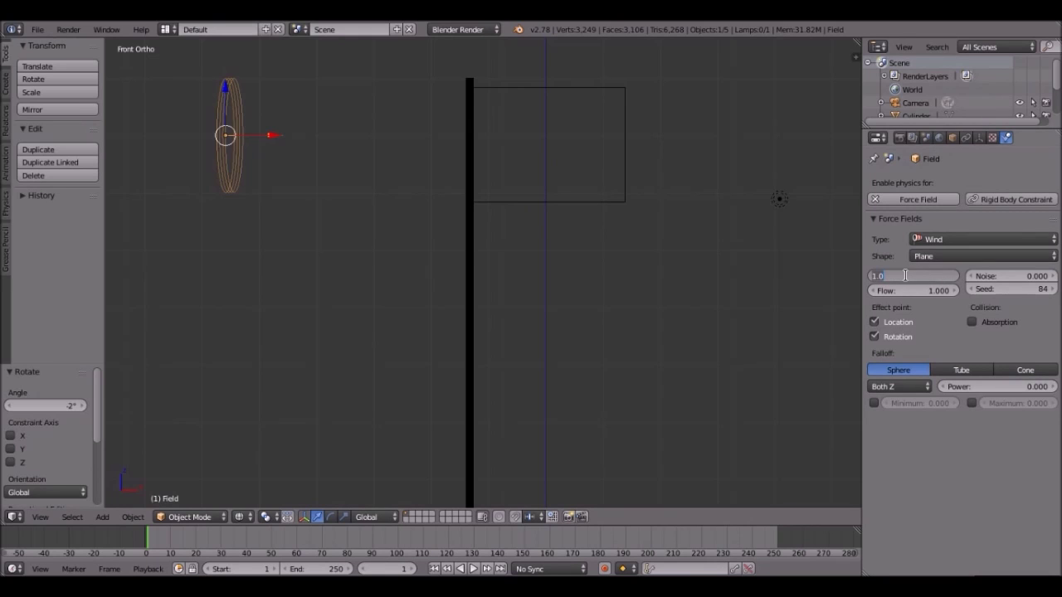
text(2800)
key(Return)
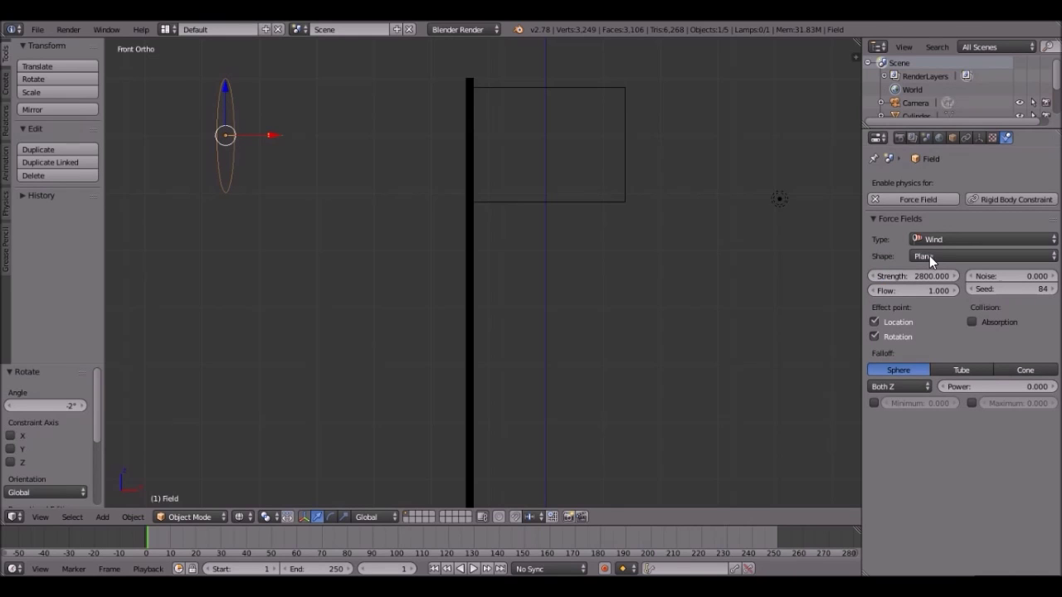
middle_drag(531, 188, 352, 169)
mouse_move(979, 274)
mouse_down()
mouse_move(1008, 274)
mouse_move(996, 276)
mouse_up()
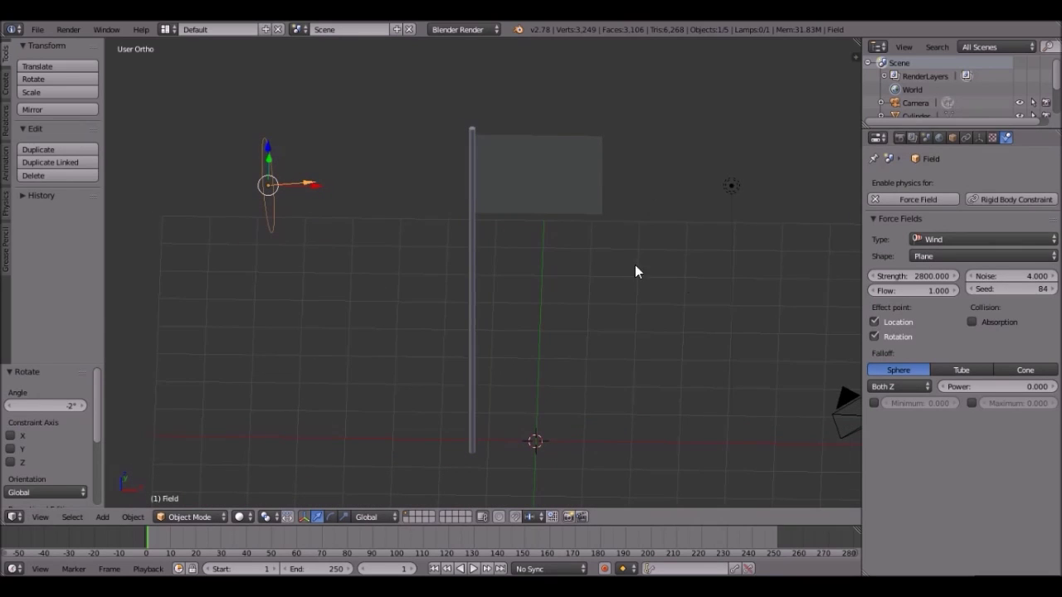
Step: Set the end frame of the flag's cloth cache to 150
right_click(579, 185)
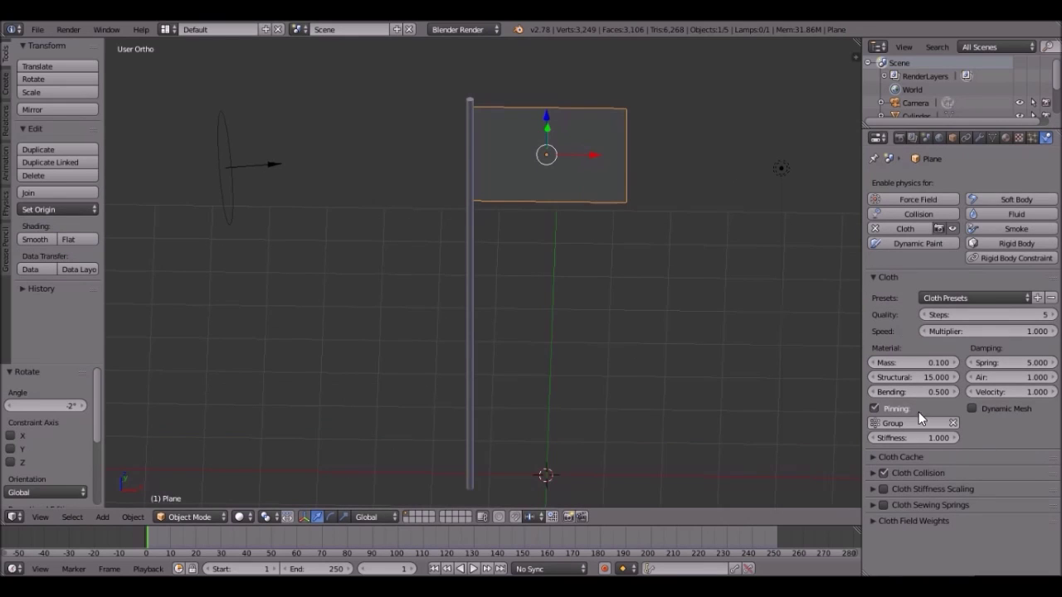
click(918, 456)
scroll(915, 466, down, 3)
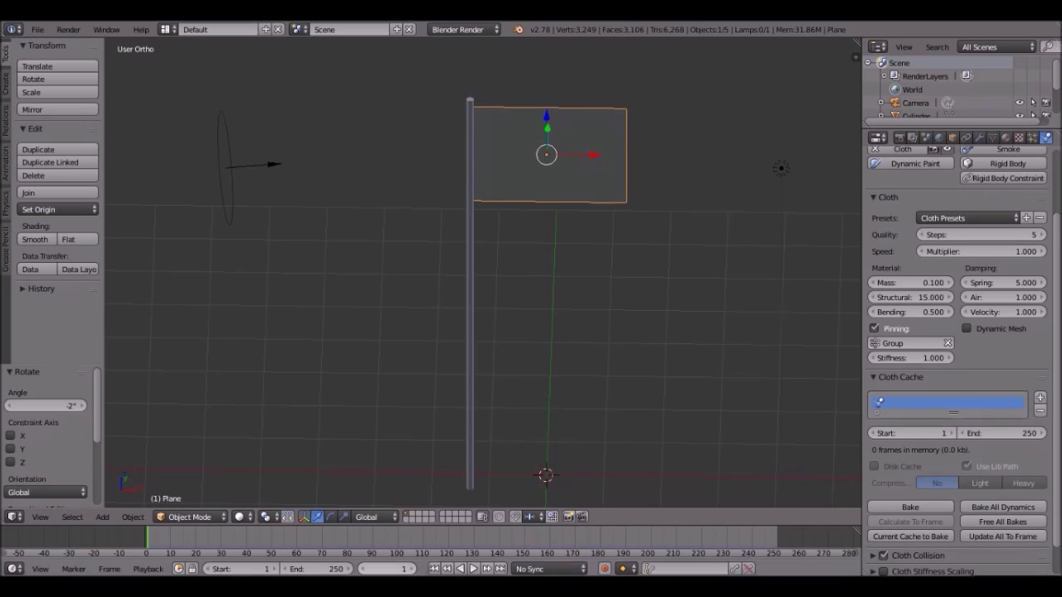
click(999, 432)
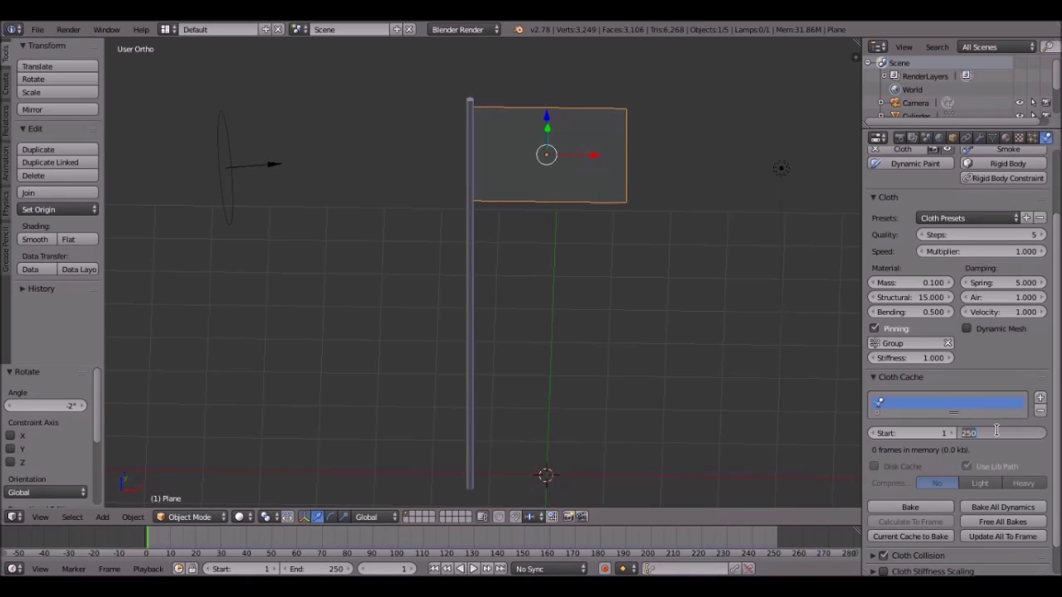
text(150)
key(Return)
Step: Set the scene's end frame to 150 and bake the flag's cloth simulation
click(300, 569)
text(150)
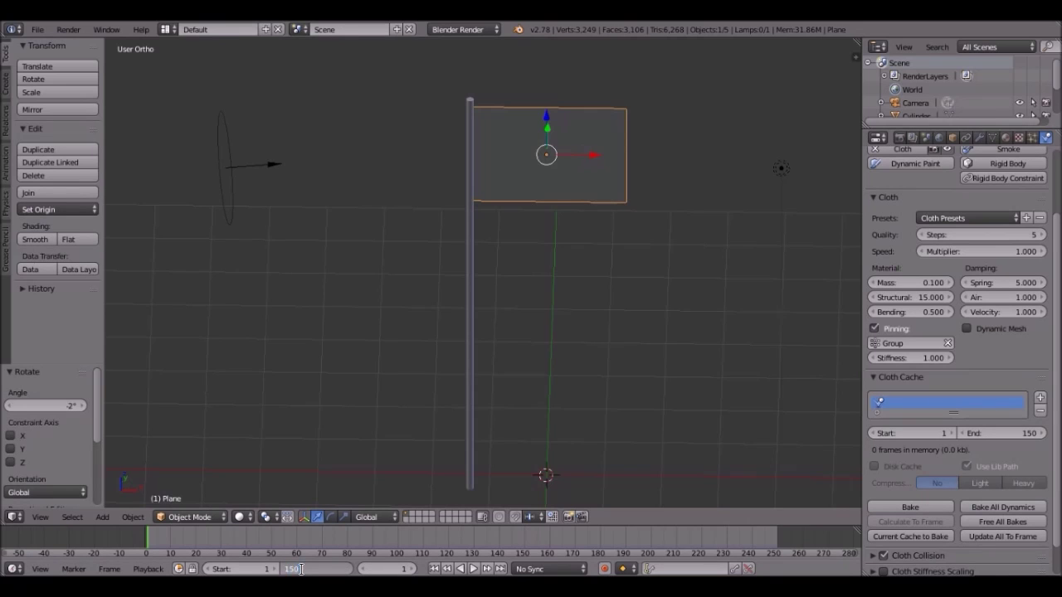
key(Return)
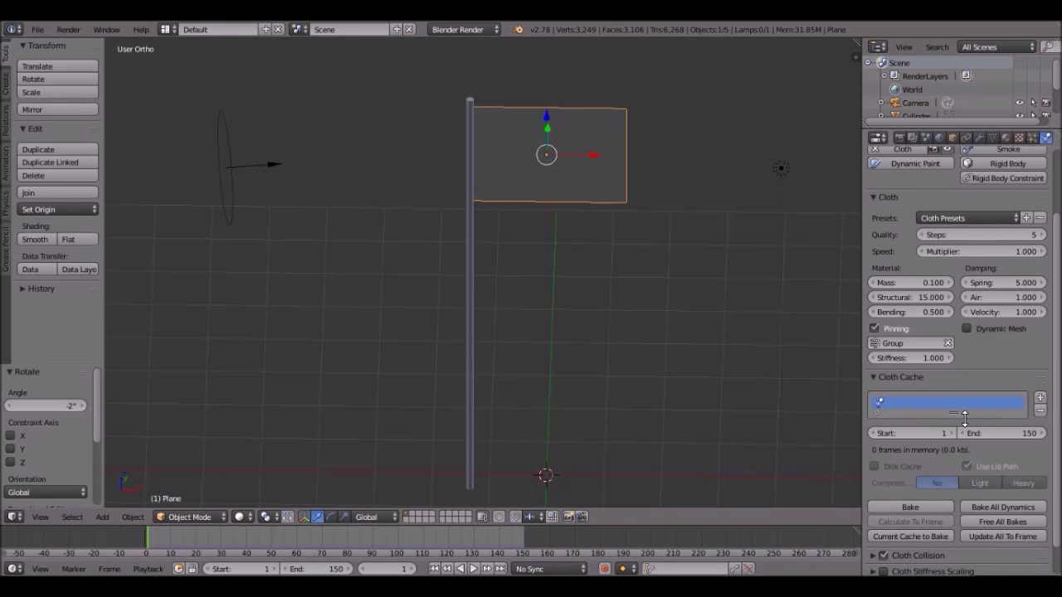
scroll(928, 458, down, 1)
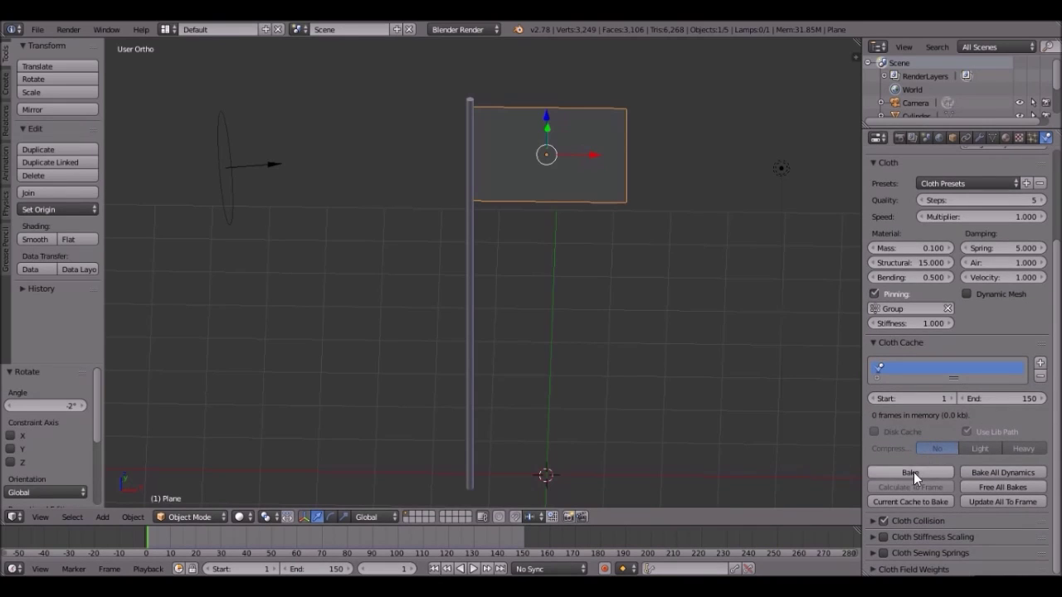
click(913, 469)
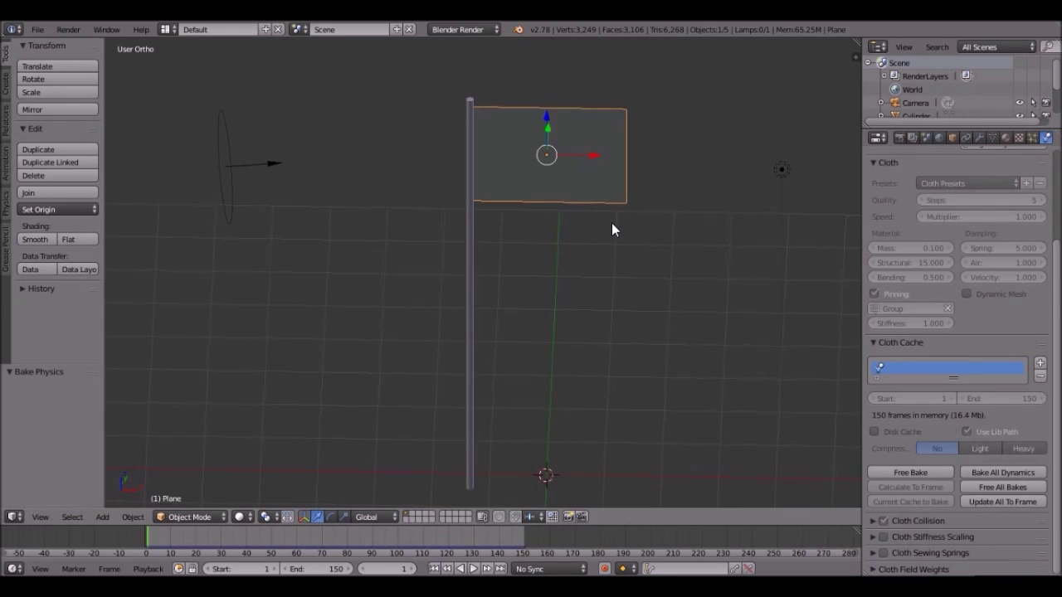
Step: Play back the baked flag simulation from a different angle and stop at frame 123
mouse_move(612, 223)
middle_down()
mouse_move(611, 211)
mouse_move(598, 239)
mouse_move(617, 203)
middle_up()
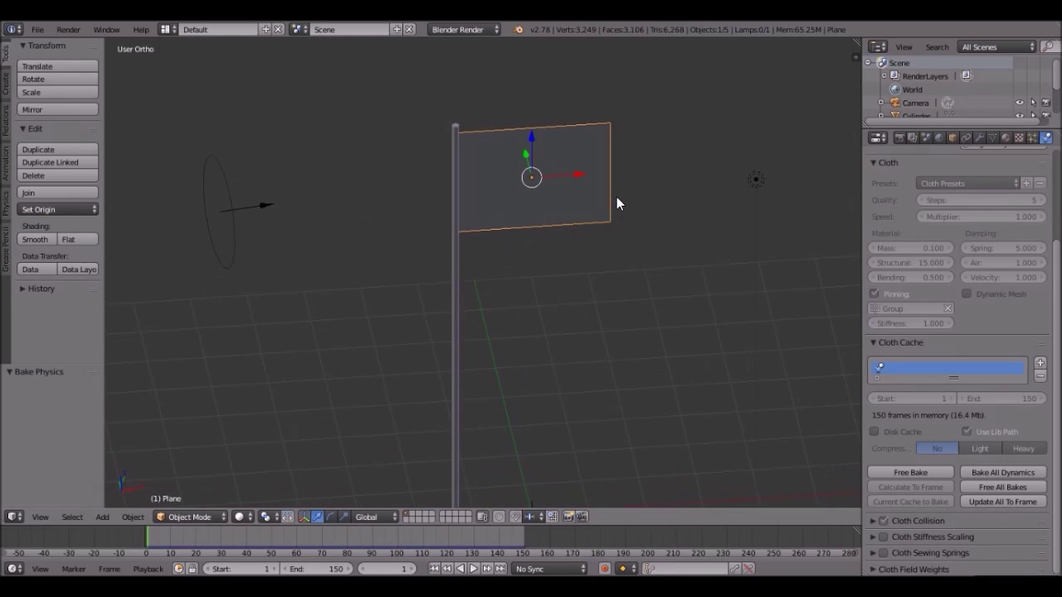
key(alt+a)
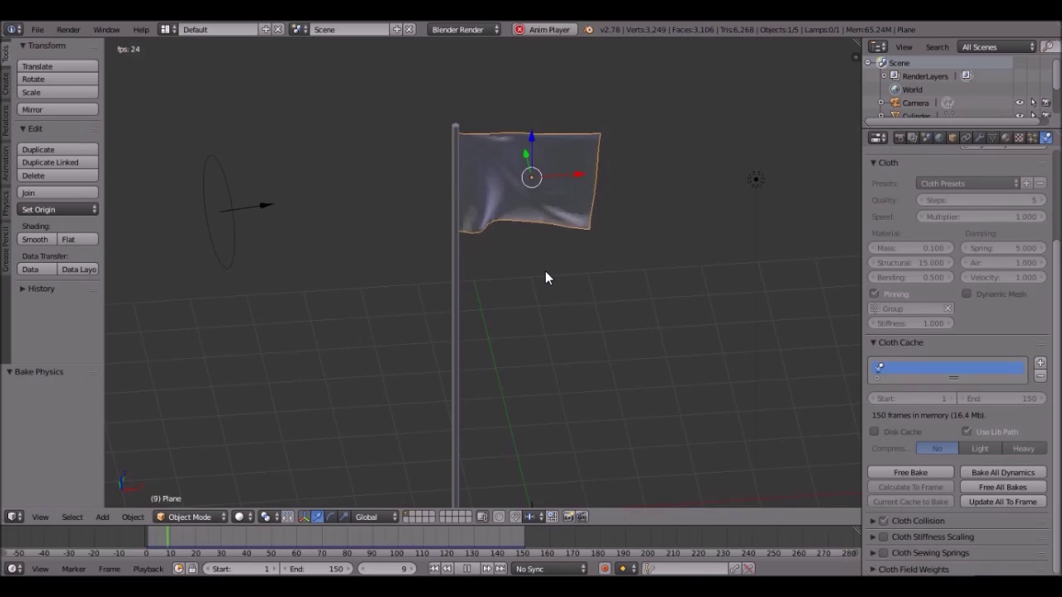
middle_drag(537, 280, 581, 243)
key(alt+a)
scroll(595, 198, up, 2)
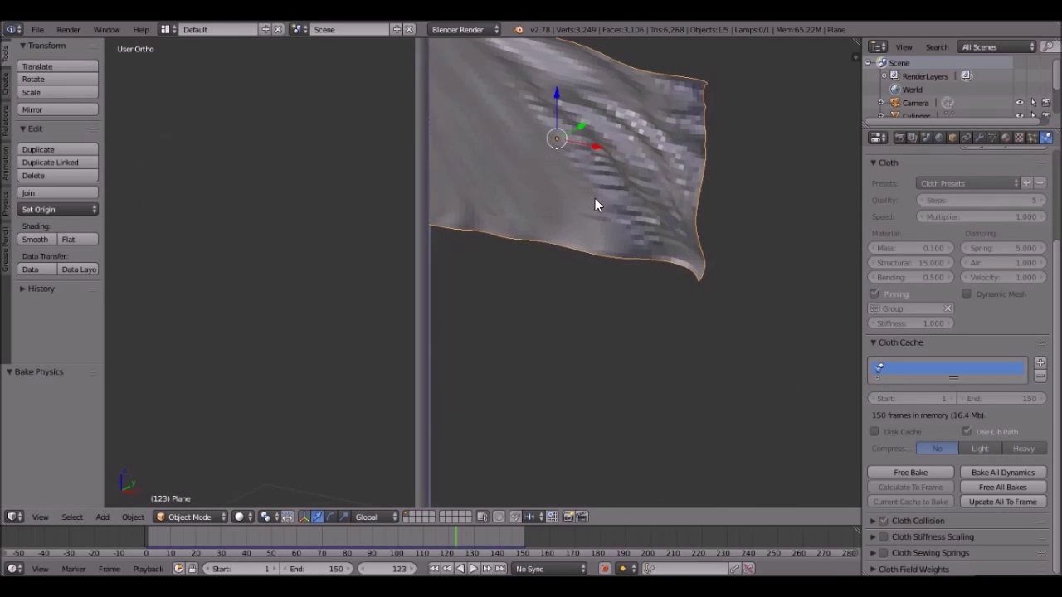
Step: Apply smooth shading to the flag and hide the tool shelf
shift+middle_drag(644, 182, 520, 279)
scroll(530, 288, up, 1)
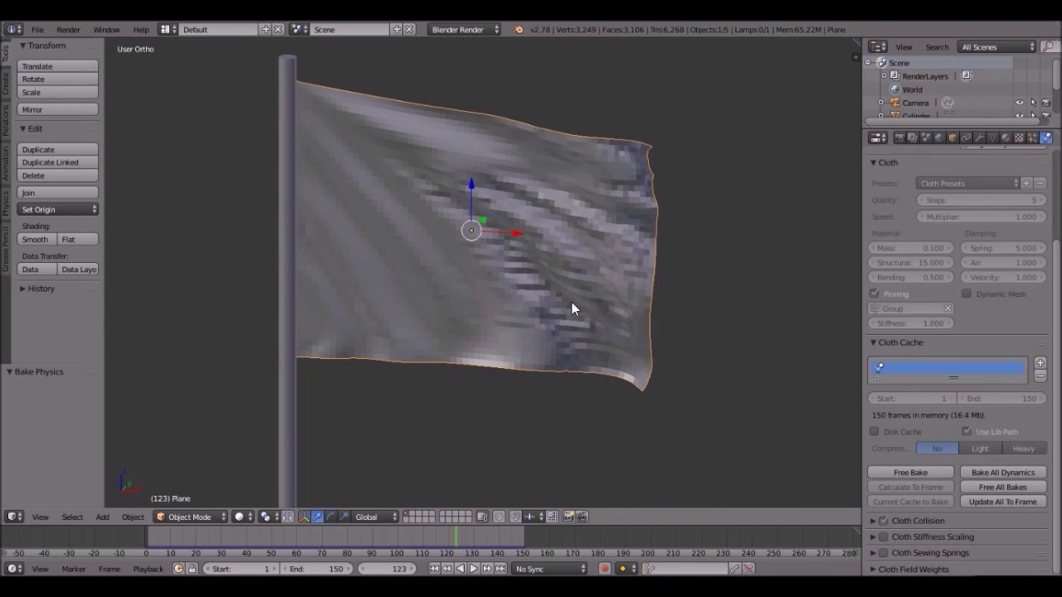
click(35, 239)
key(t)
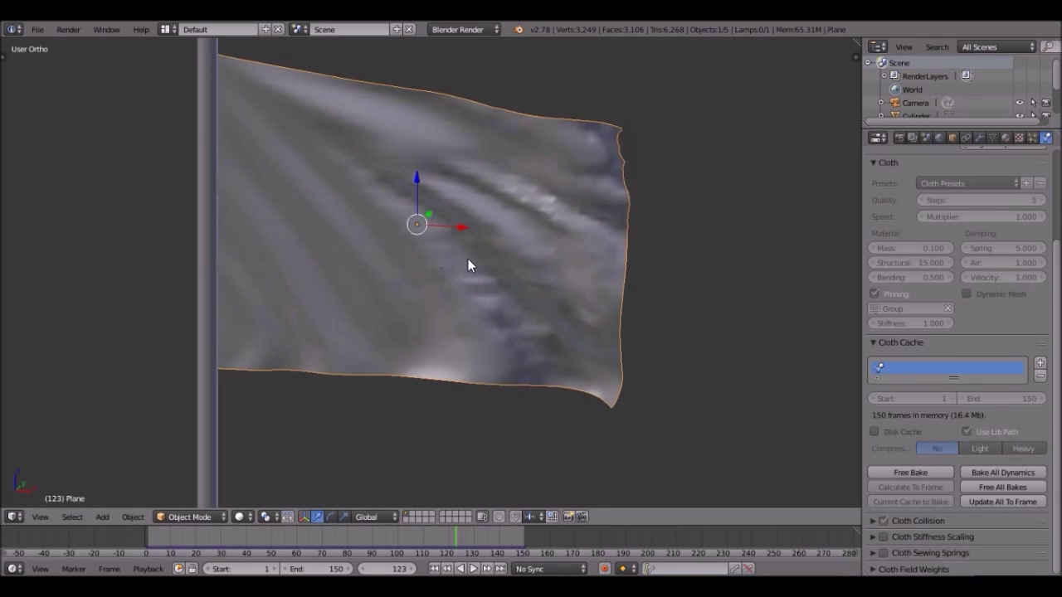
Step: Examine the flag's folds and the thinness of its edge up close from the side
scroll(468, 265, down, 3)
middle_drag(526, 263, 525, 153)
scroll(412, 239, up, 2)
scroll(525, 152, up, 2)
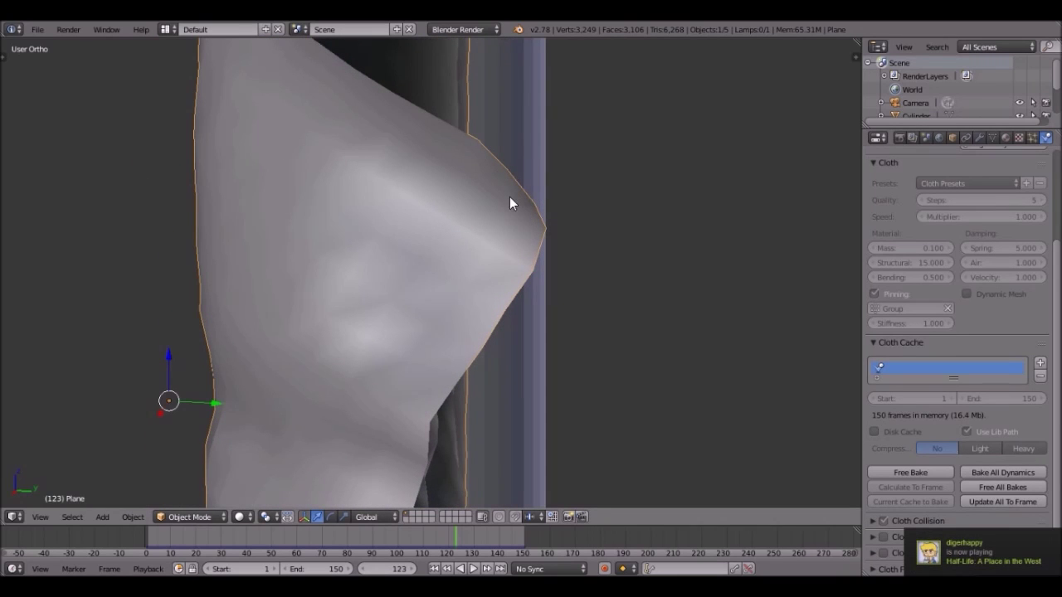
scroll(392, 181, down, 3)
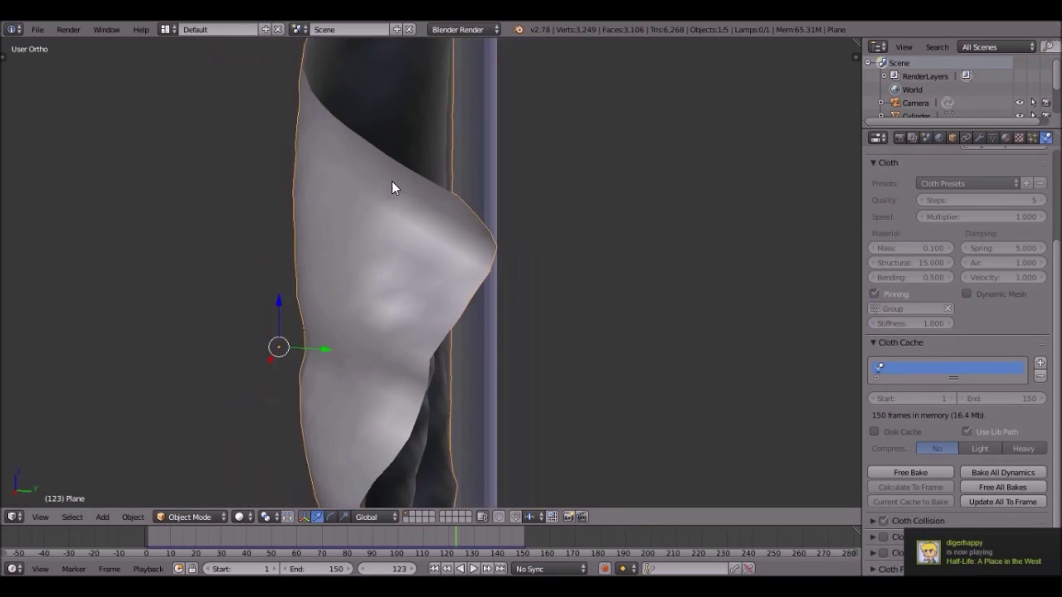
middle_drag(392, 181, 526, 159)
scroll(526, 159, down, 4)
Step: Add a Solidify modifier to the flag after its Cloth modifier
click(979, 139)
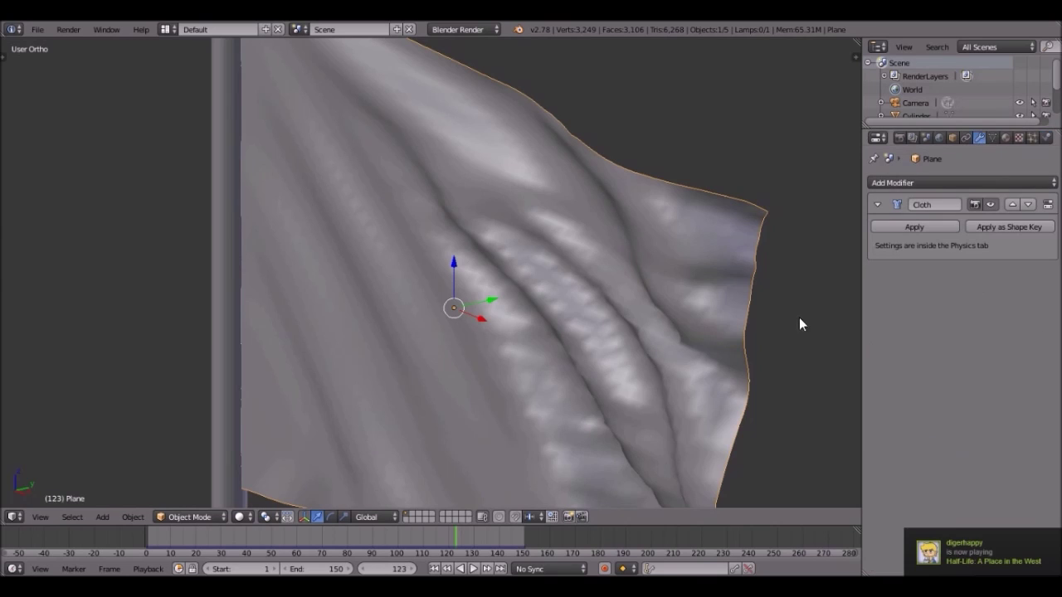
shift+middle_drag(678, 265, 588, 245)
scroll(594, 248, down, 4)
scroll(589, 245, up, 1)
click(967, 183)
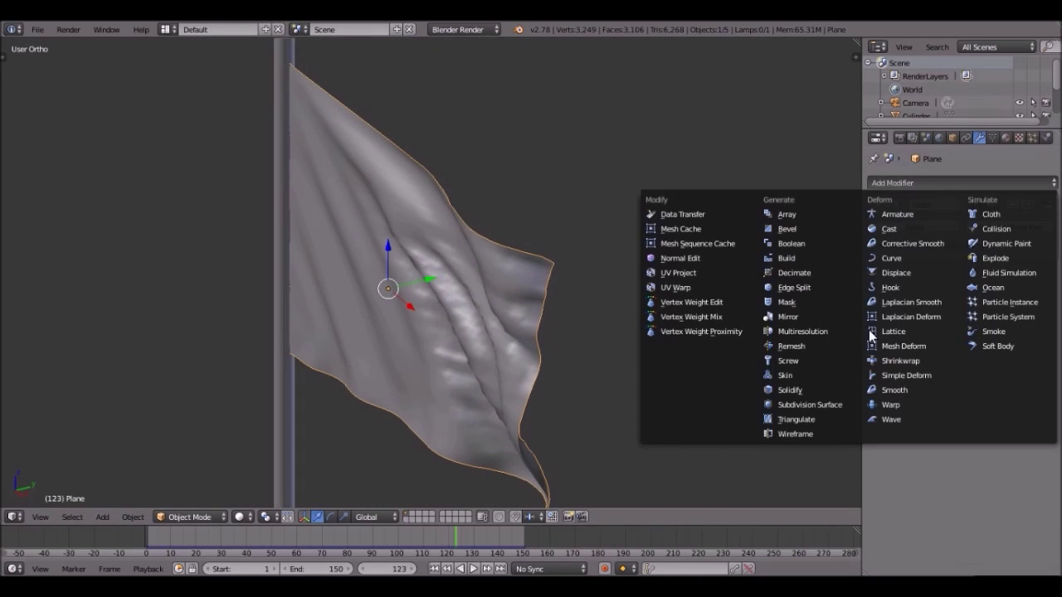
click(927, 182)
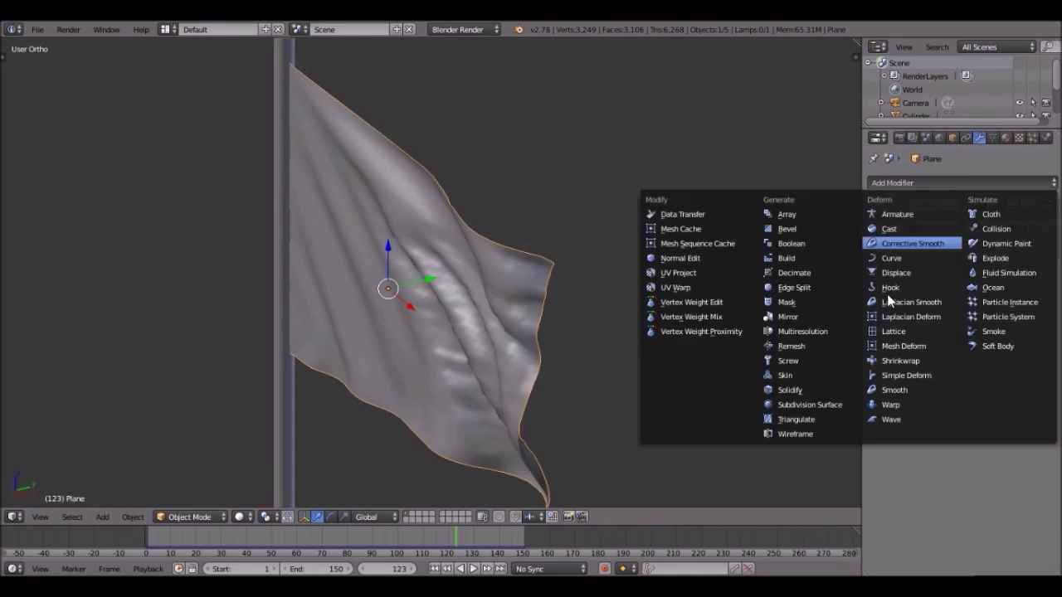
click(810, 387)
Step: Set the Solidify modifier's thickness to 0.0040 and check the flag's edge
scroll(686, 229, up, 2)
middle_drag(686, 229, 357, 287)
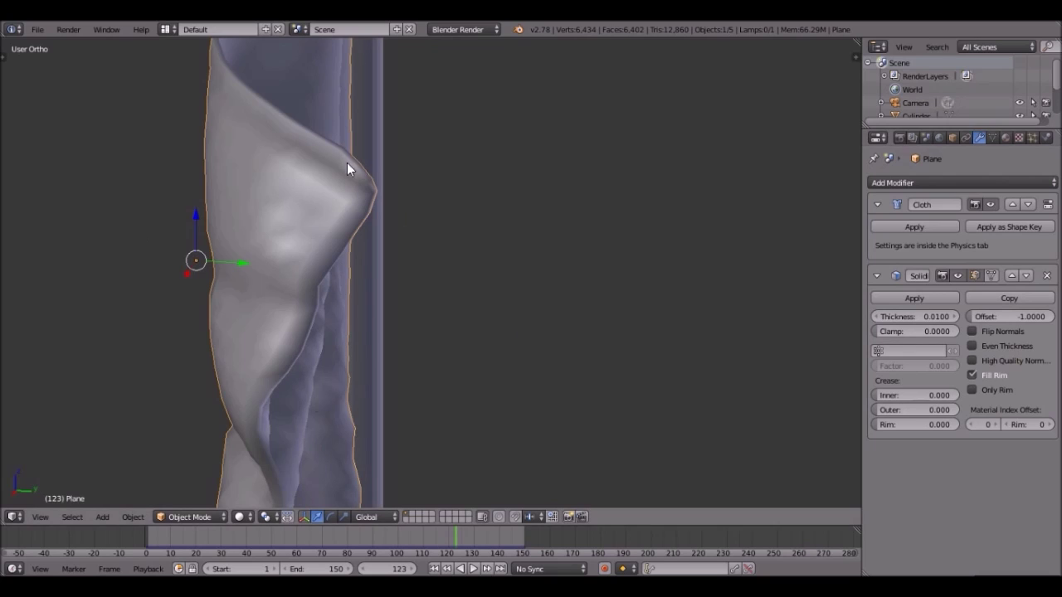
drag(884, 320, 836, 320)
click(954, 318)
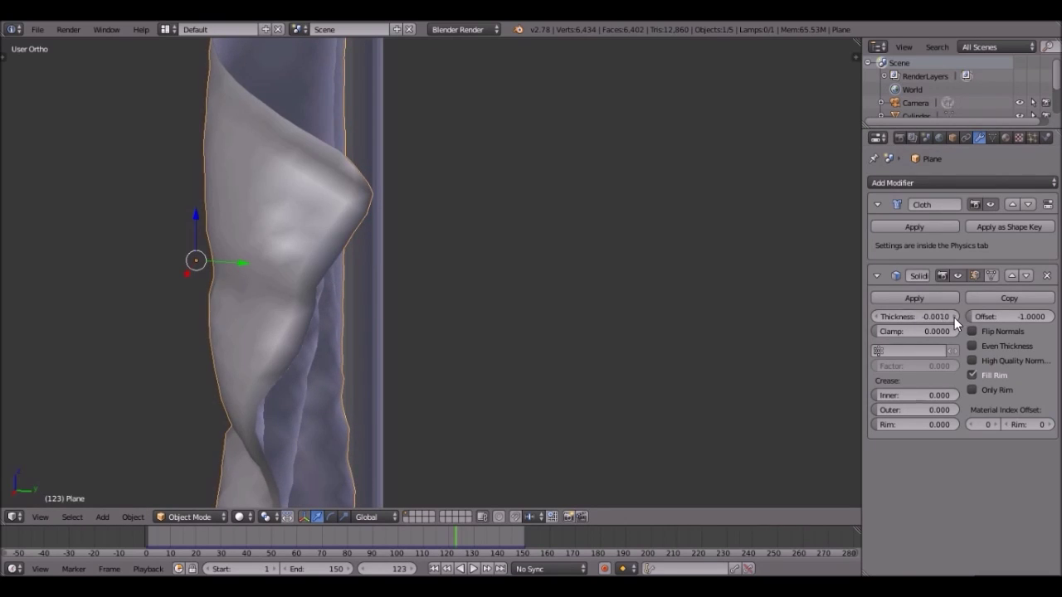
drag(954, 318, 944, 318)
drag(884, 316, 913, 316)
middle_drag(531, 273, 616, 287)
scroll(450, 249, up, 3)
scroll(616, 287, down, 6)
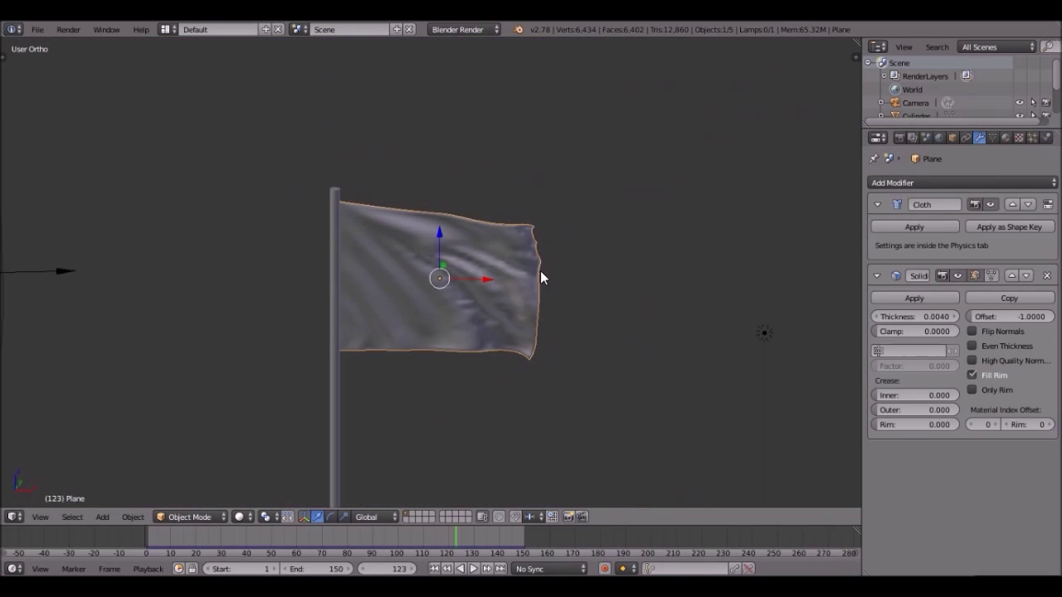
Step: Play back the animation of the thickened flag, stop it, and return to frame 1
shift+middle_drag(540, 270, 612, 247)
key(alt+a)
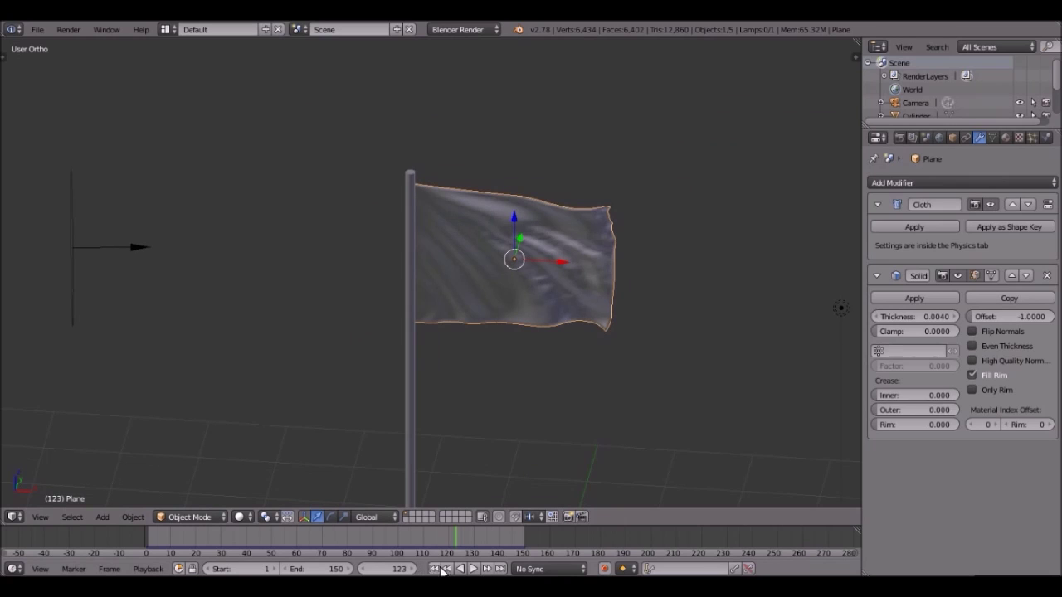
shift+middle_drag(561, 331, 445, 194)
scroll(461, 186, up, 2)
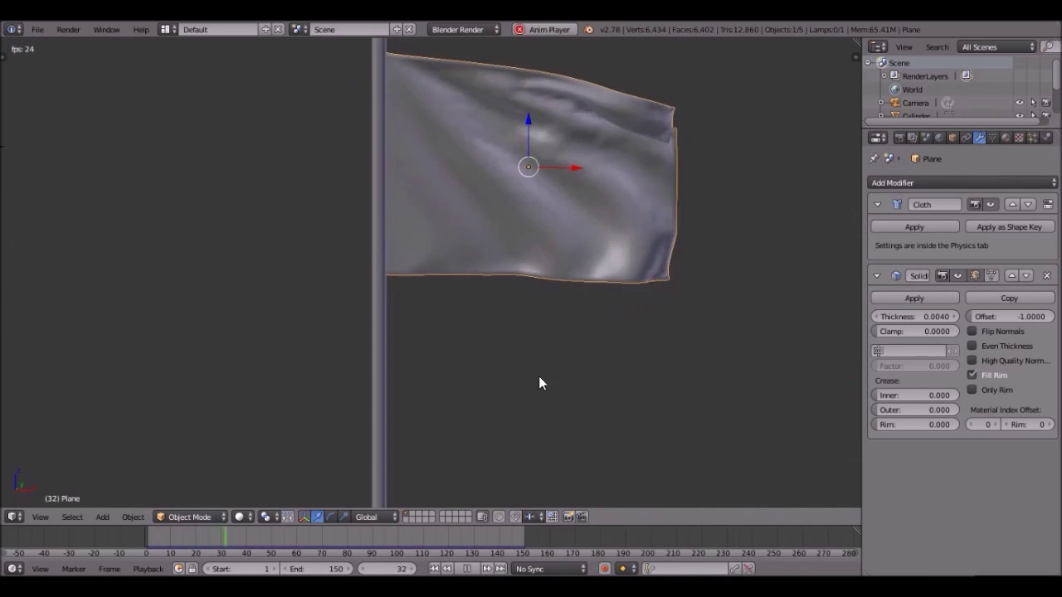
click(466, 569)
click(436, 569)
scroll(564, 274, down, 5)
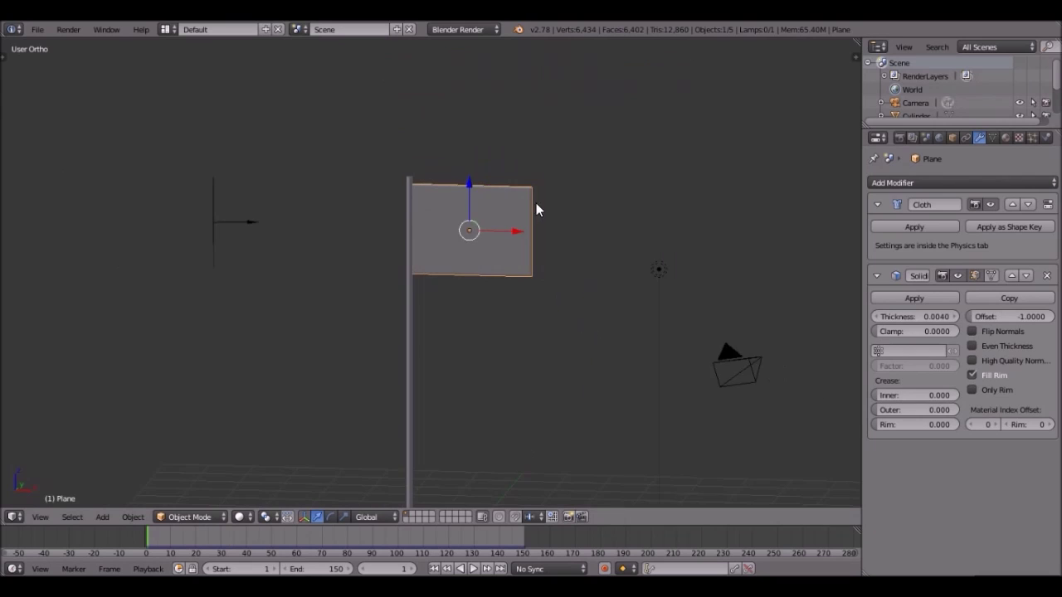
Step: In the camera view, move the camera back along its local Z axis to about X 4.365, Y -7.062, Z 1.072, framing the flag
scroll(498, 217, up, 3)
middle_drag(451, 230, 594, 153)
middle_drag(346, 233, 448, 204)
scroll(447, 204, up, 2)
key(KP_0)
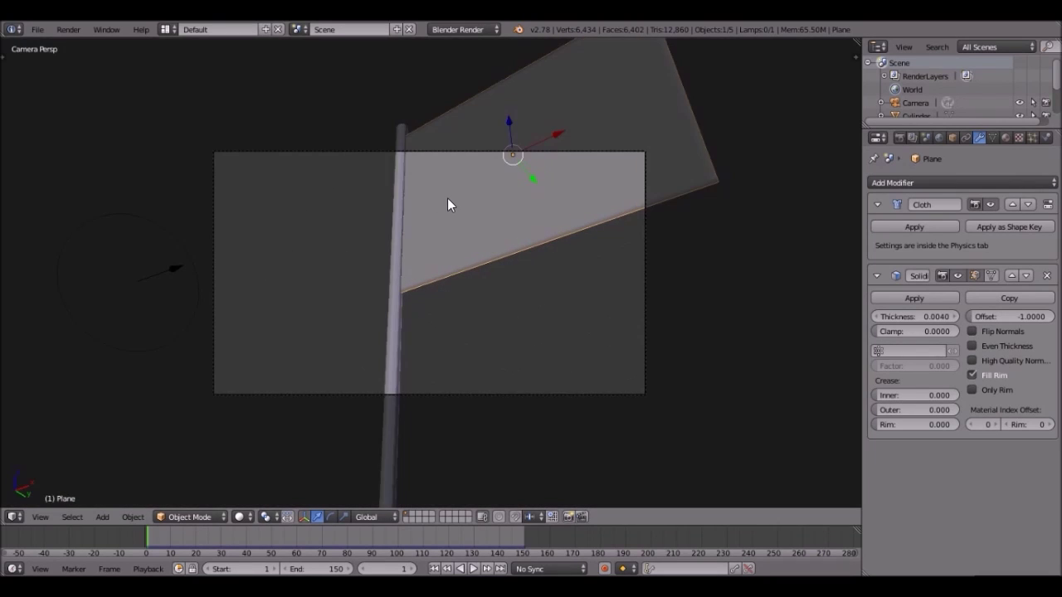
right_click(644, 313)
Step: Play back the flag animation through the camera and stop at frame 51
key(alt+a)
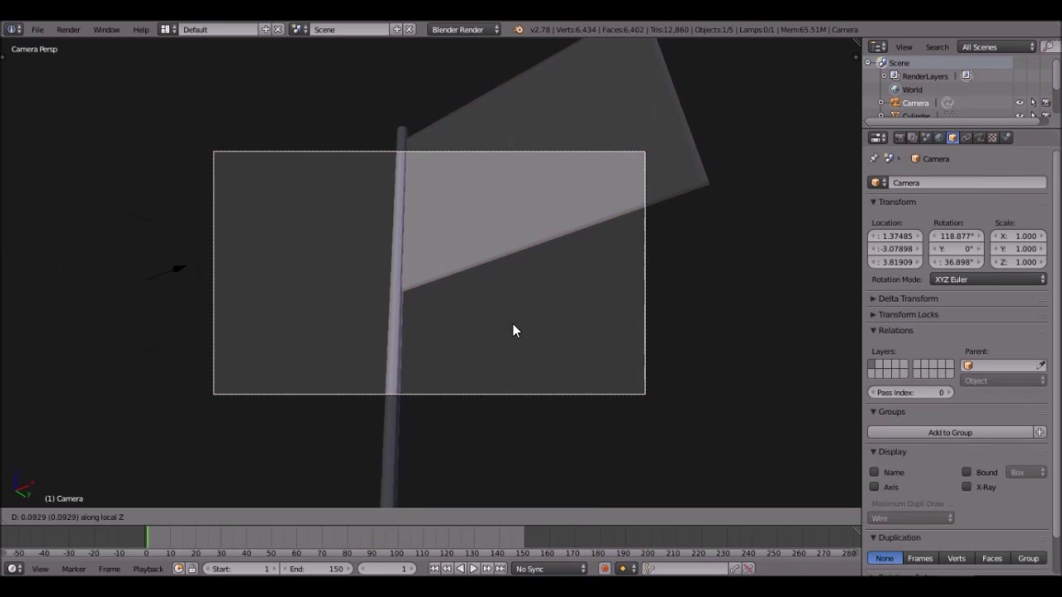
scroll(514, 324, up, 2)
scroll(511, 318, up, 1)
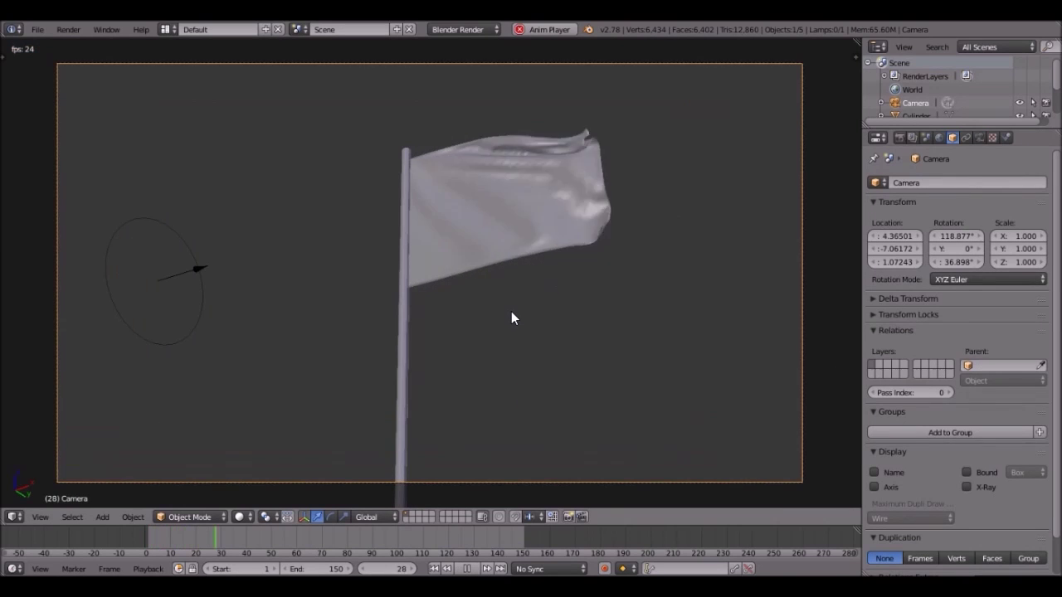
key(alt+a)
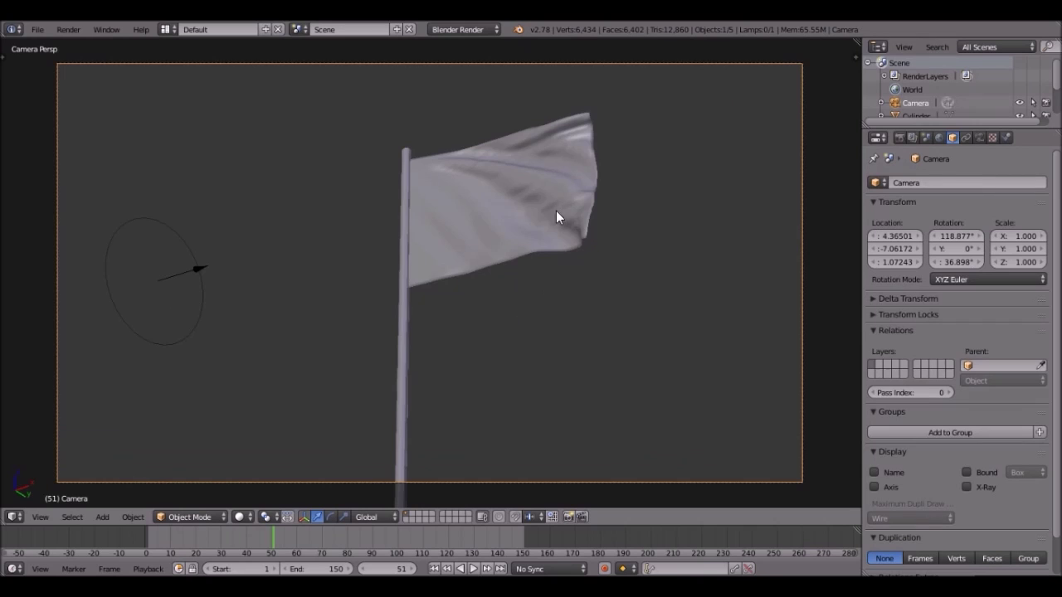
Step: Select the flagpole and examine it together with the flag in the camera view
scroll(481, 238, down, 2)
scroll(448, 303, up, 1)
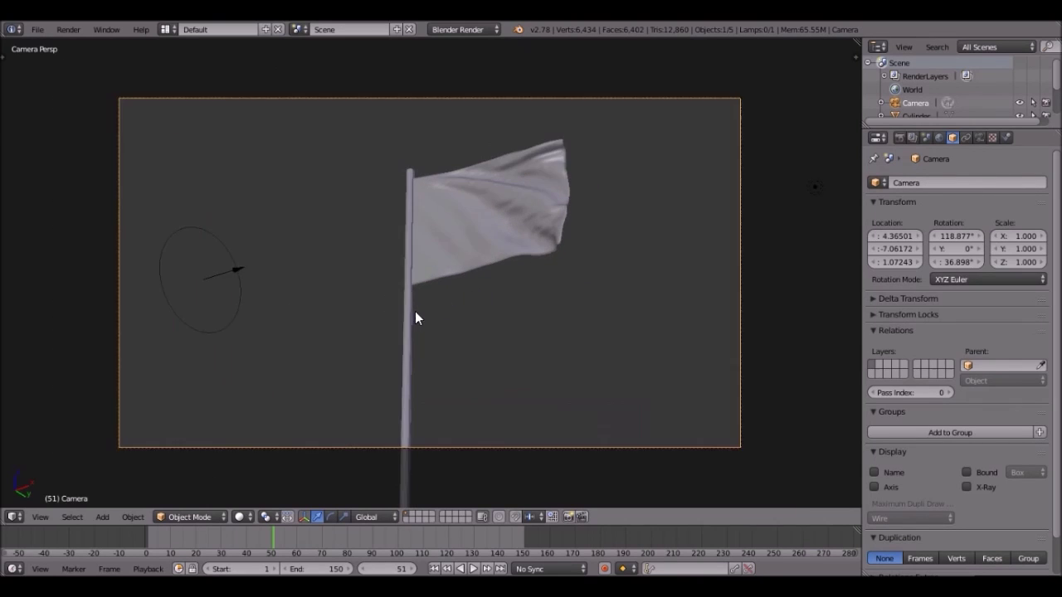
right_click(412, 313)
scroll(458, 291, up, 4)
scroll(389, 159, down, 4)
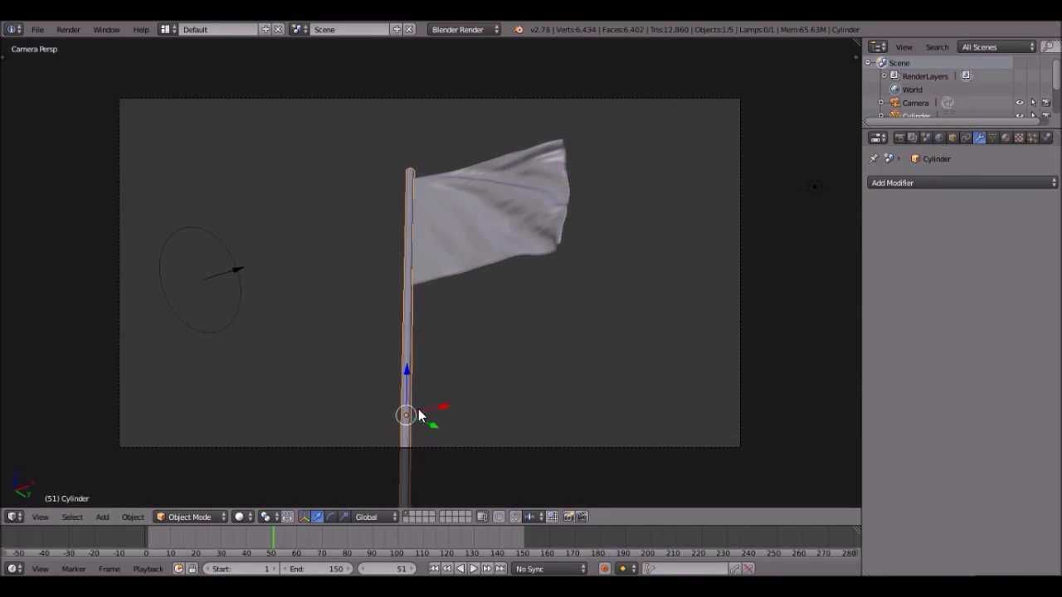
scroll(419, 415, up, 5)
scroll(407, 349, down, 2)
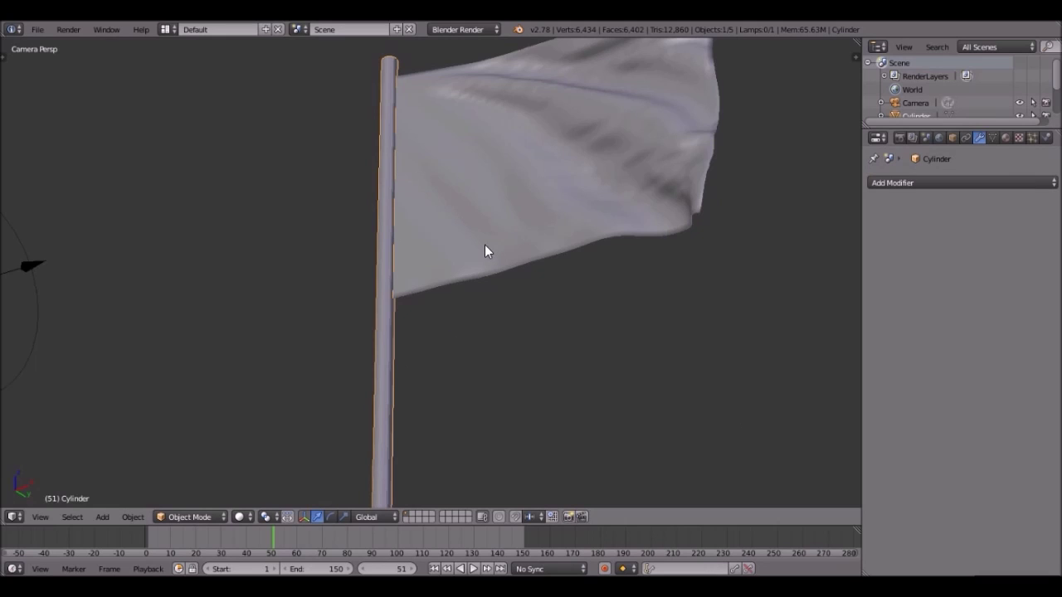
scroll(484, 251, down, 6)
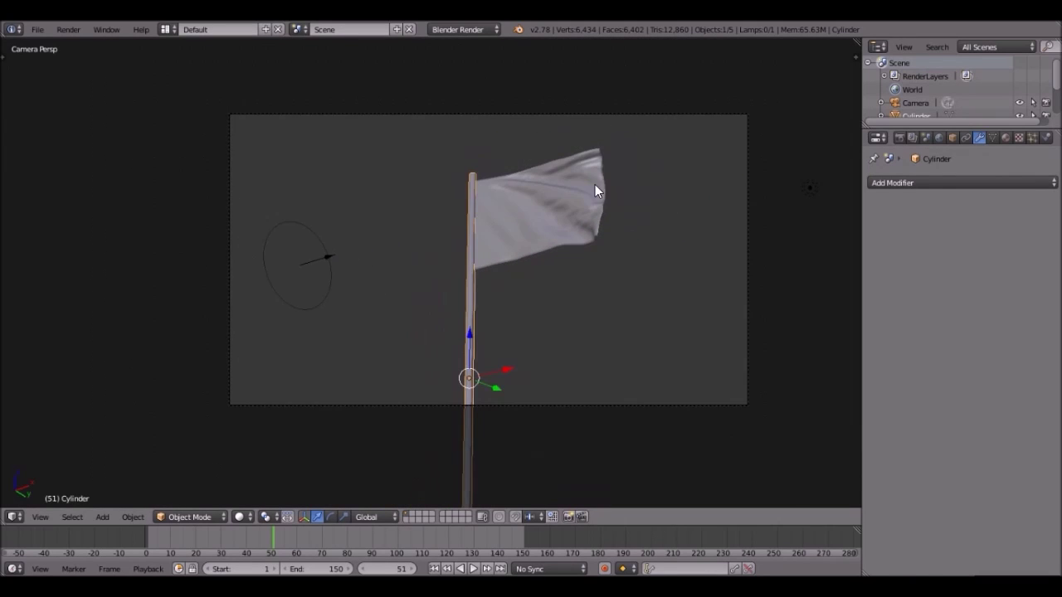
Step: Select the flag and open its material settings, followed by the scene's render settings
scroll(524, 231, up, 4)
right_click(557, 186)
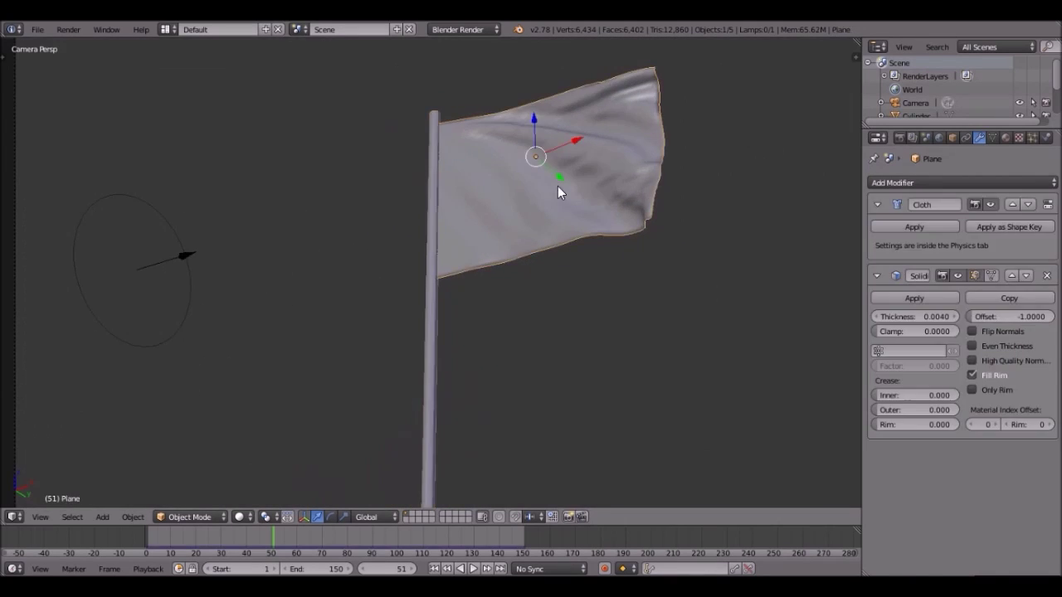
scroll(557, 186, down, 4)
click(1006, 138)
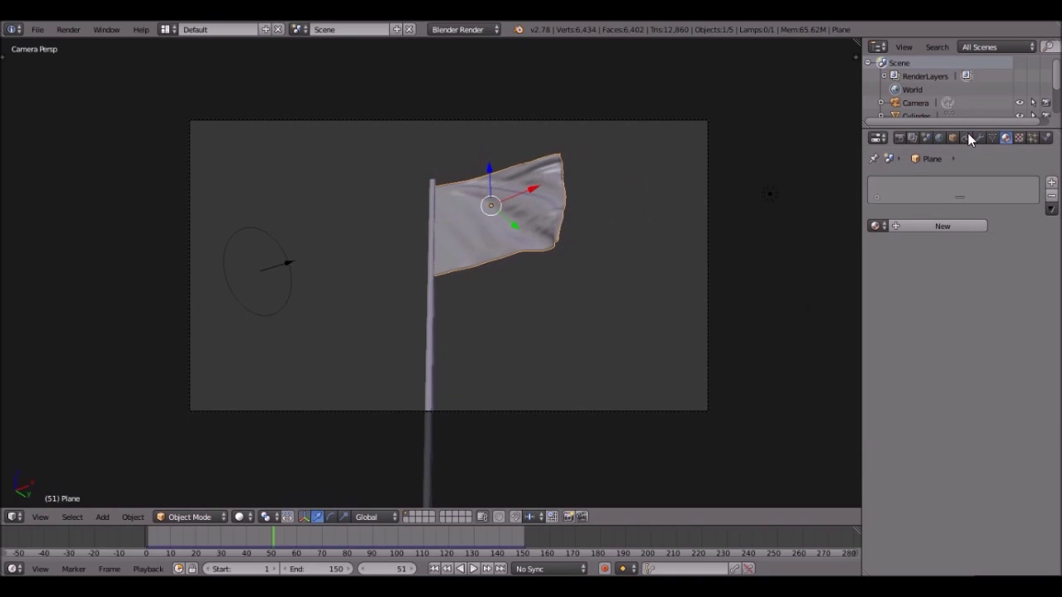
click(900, 137)
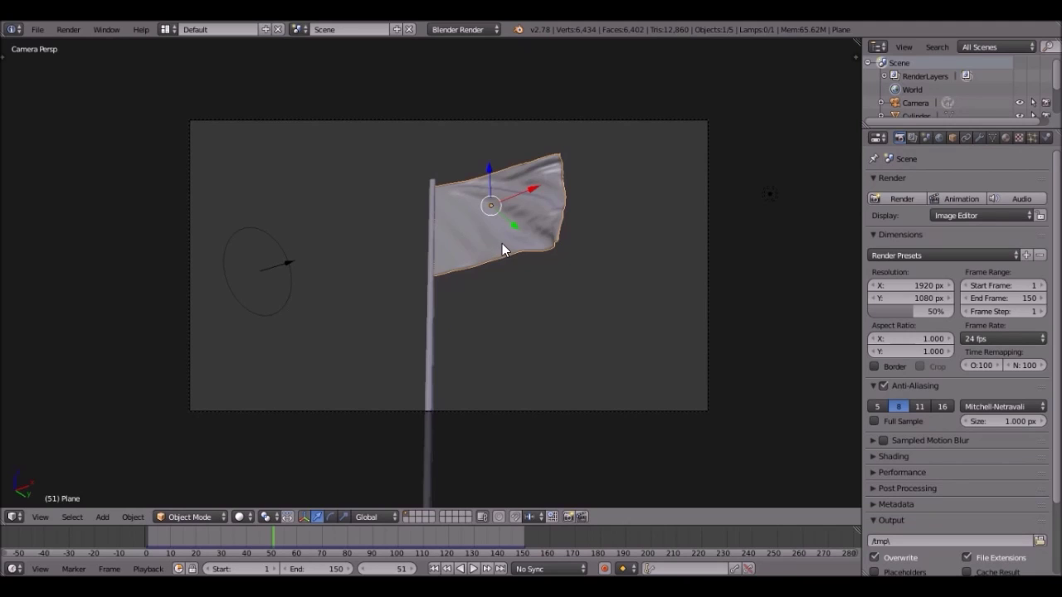
scroll(512, 177, up, 4)
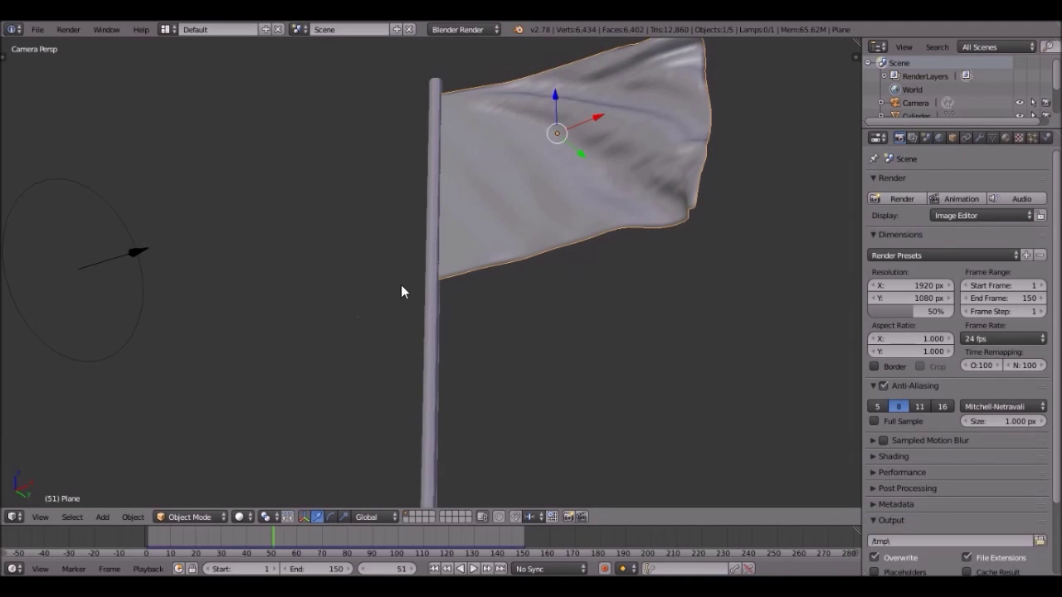
scroll(530, 164, down, 4)
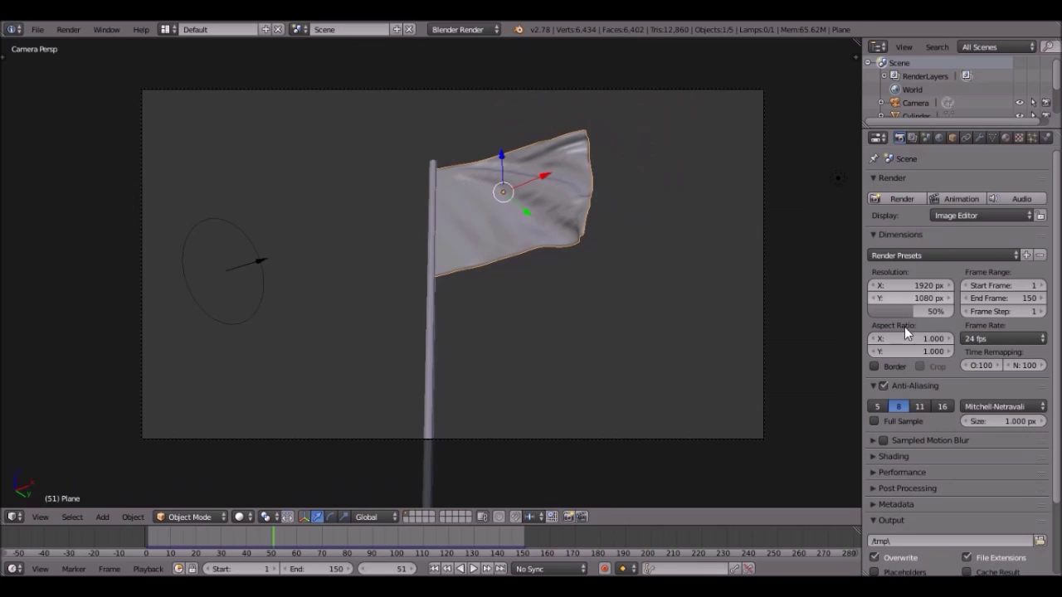
scroll(515, 257, up, 1)
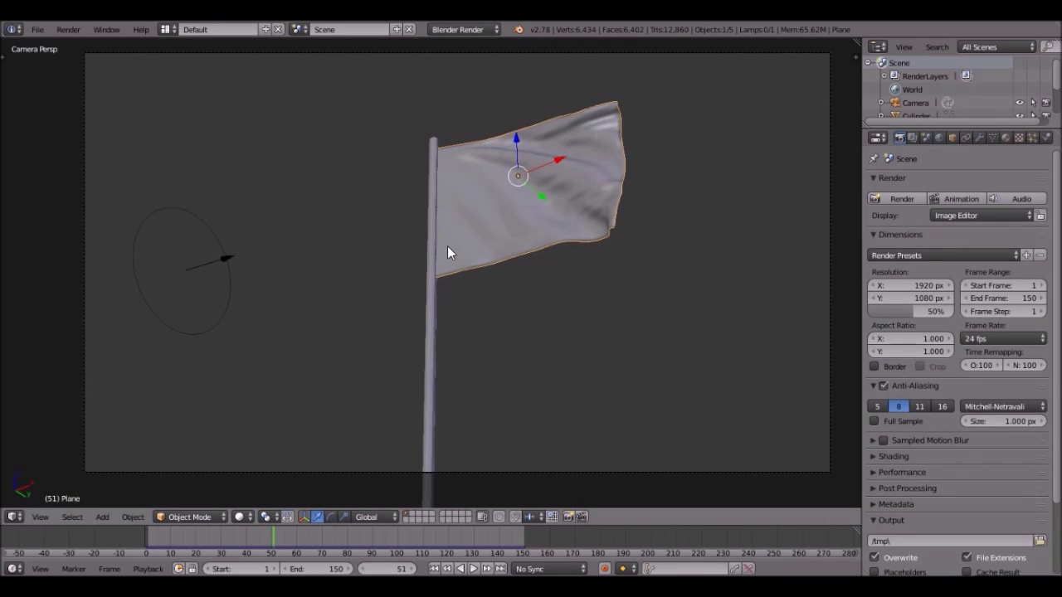